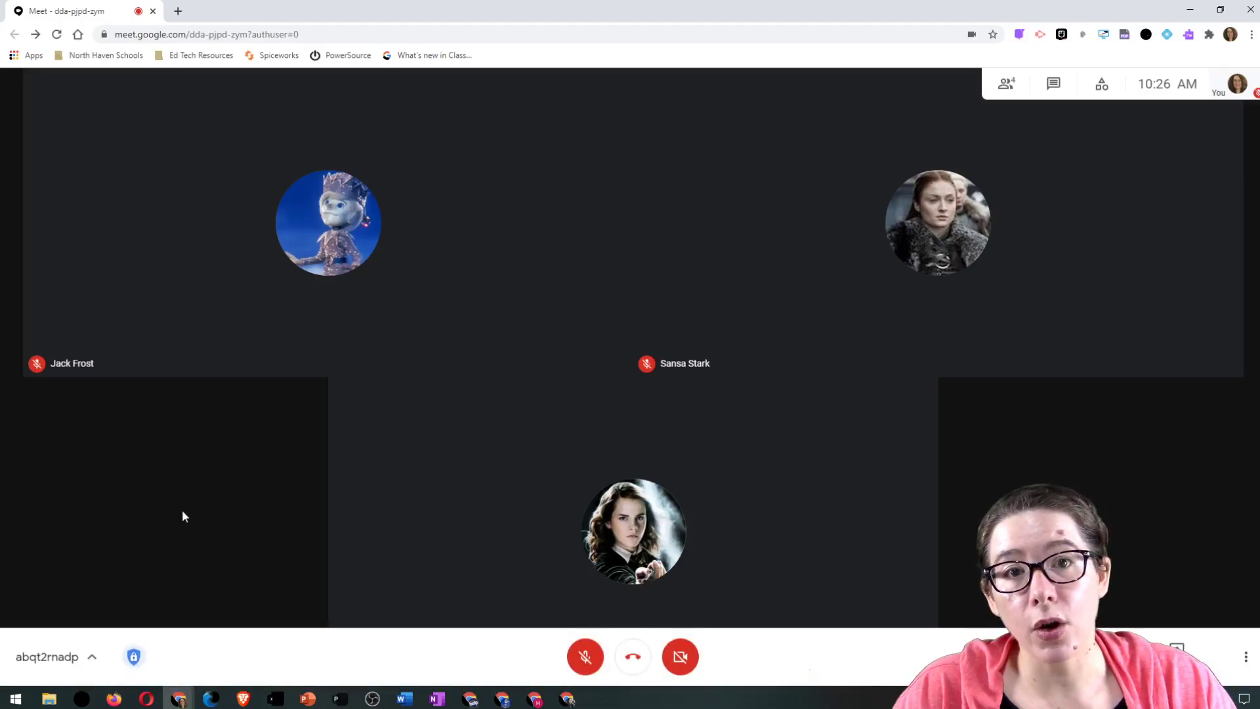
# Open the meeting safety settings and switch Quick access off and back on.
pyautogui.click(133, 661)
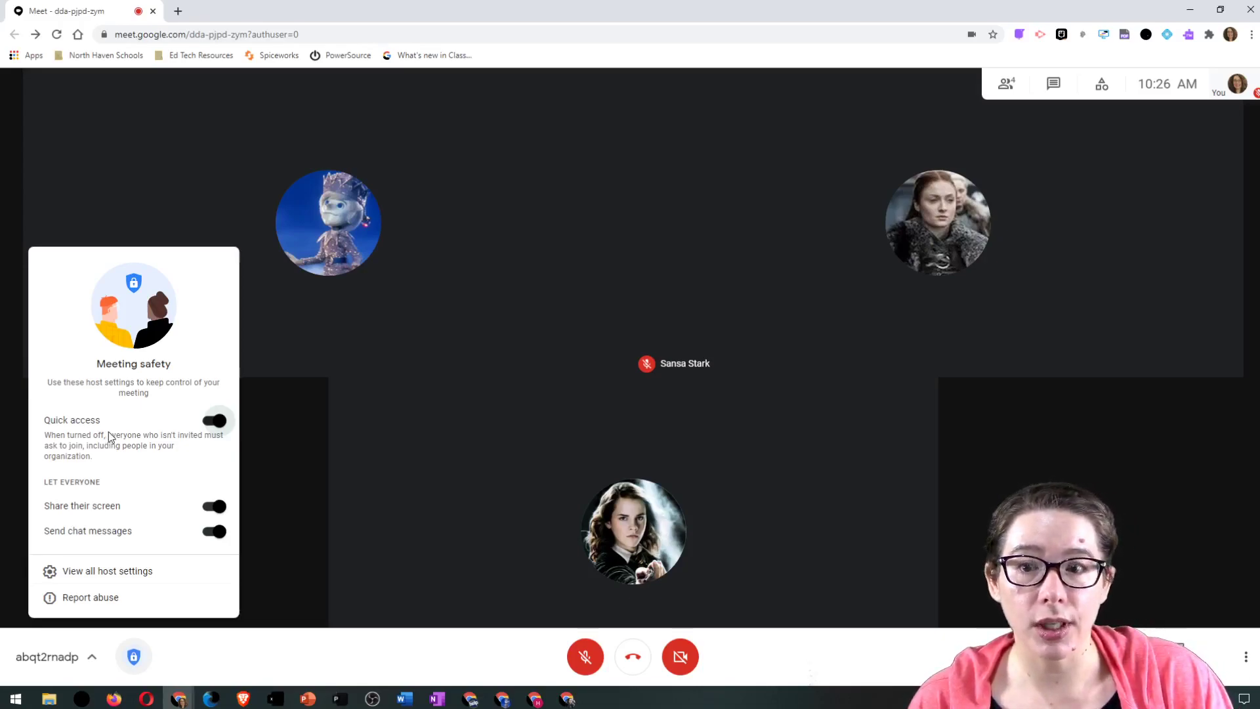
pyautogui.click(216, 422)
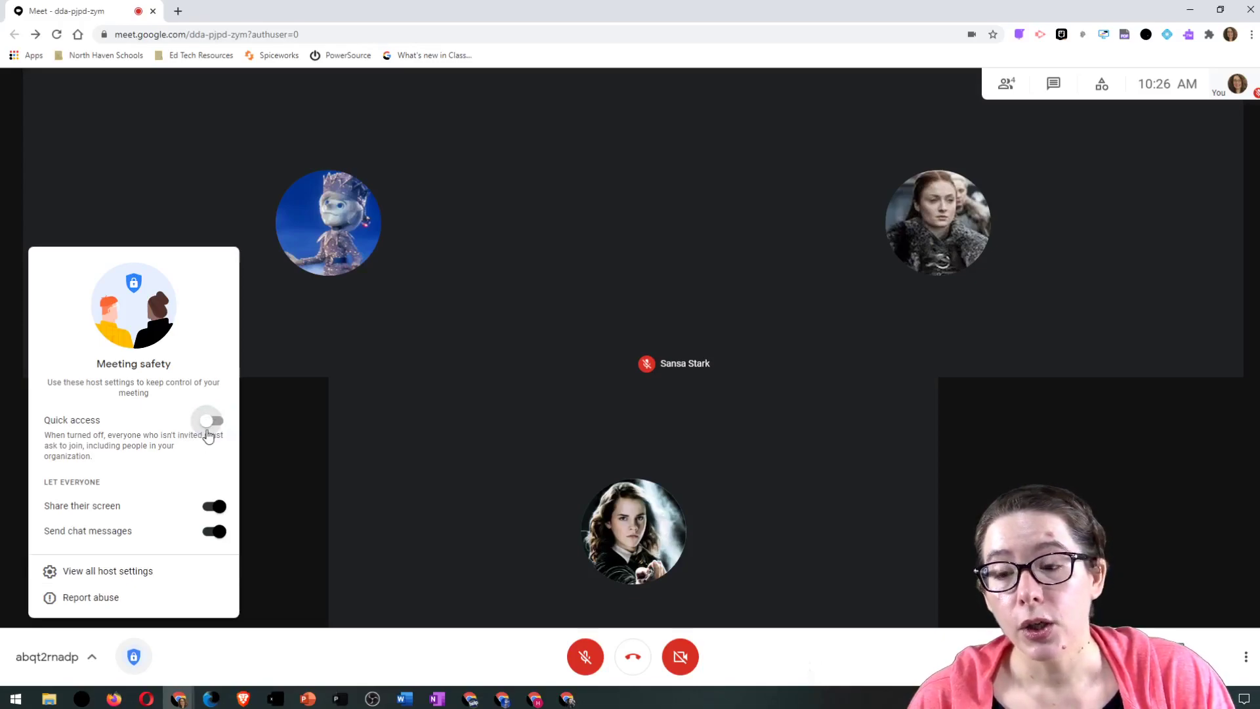
pyautogui.click(206, 423)
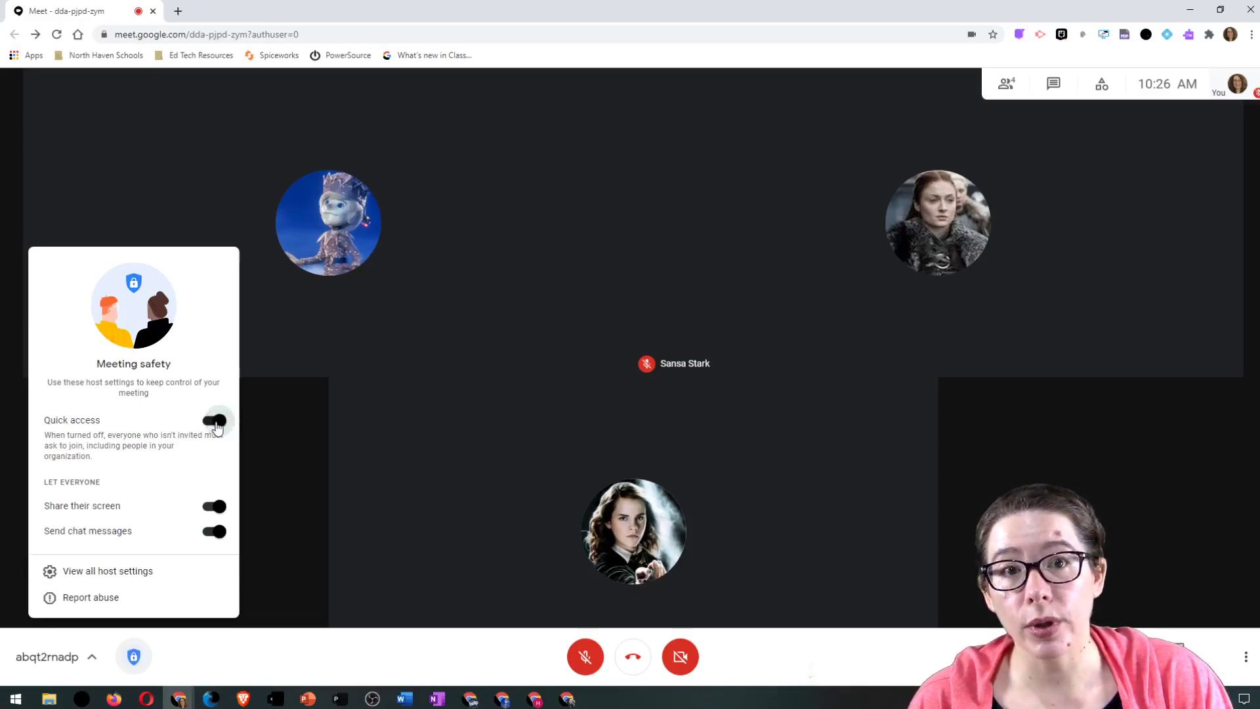
pyautogui.click(220, 424)
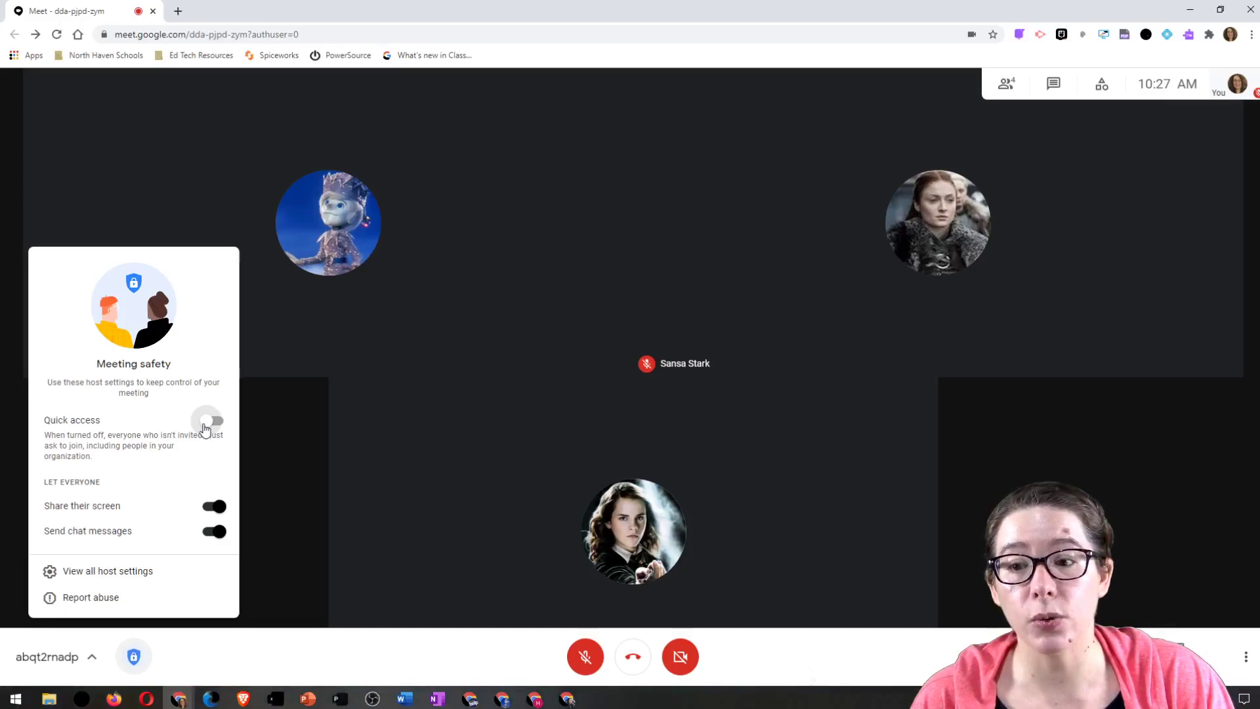
pyautogui.click(207, 422)
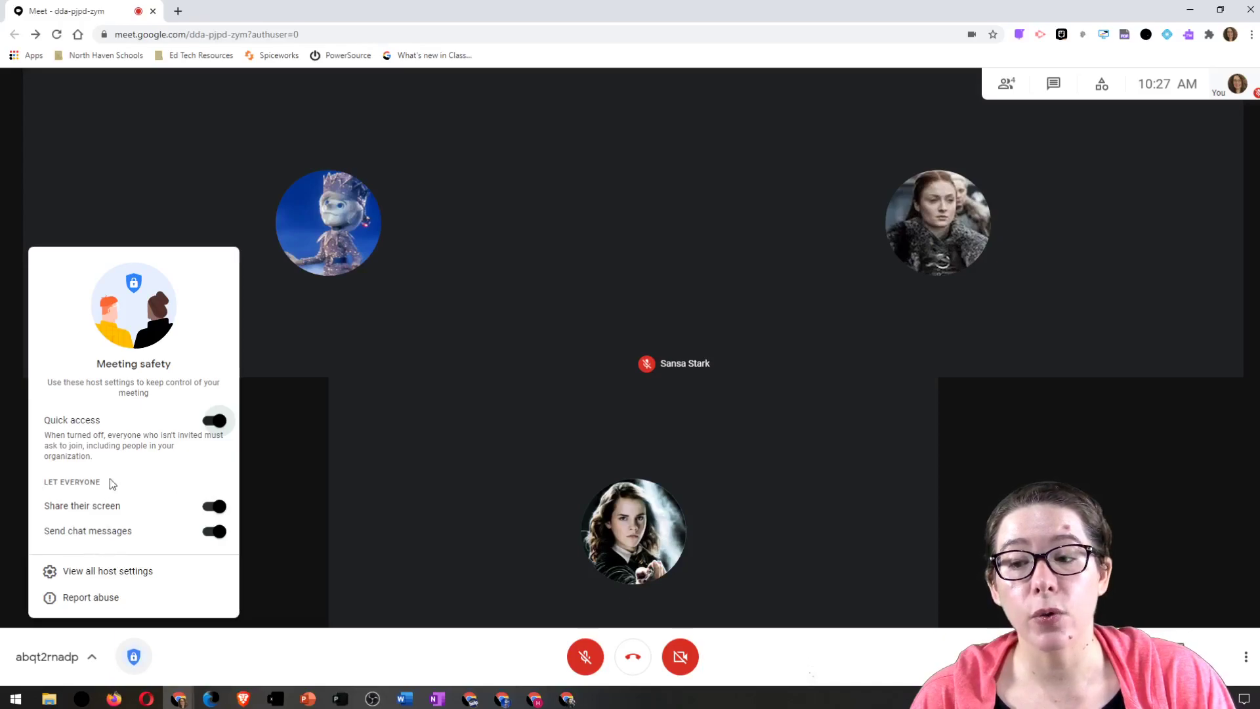
# Turn off screen sharing and chat messages for everyone and close the meeting safety settings.
pyautogui.click(215, 506)
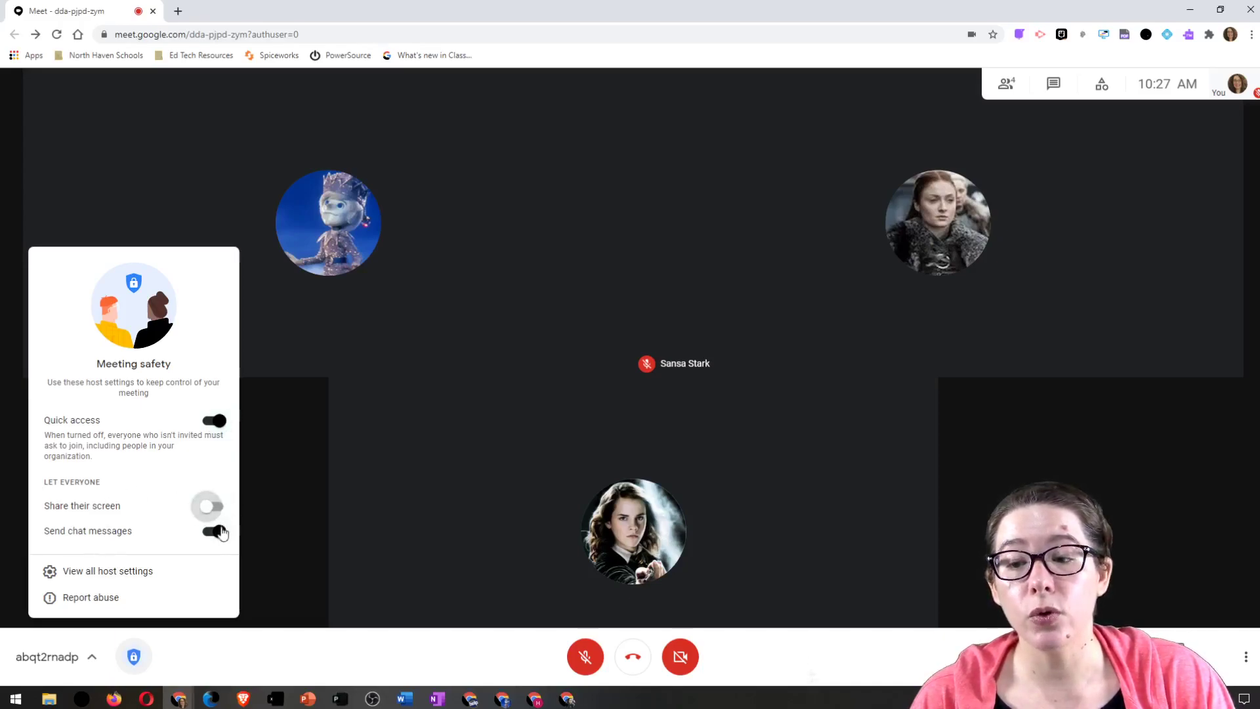
pyautogui.click(219, 532)
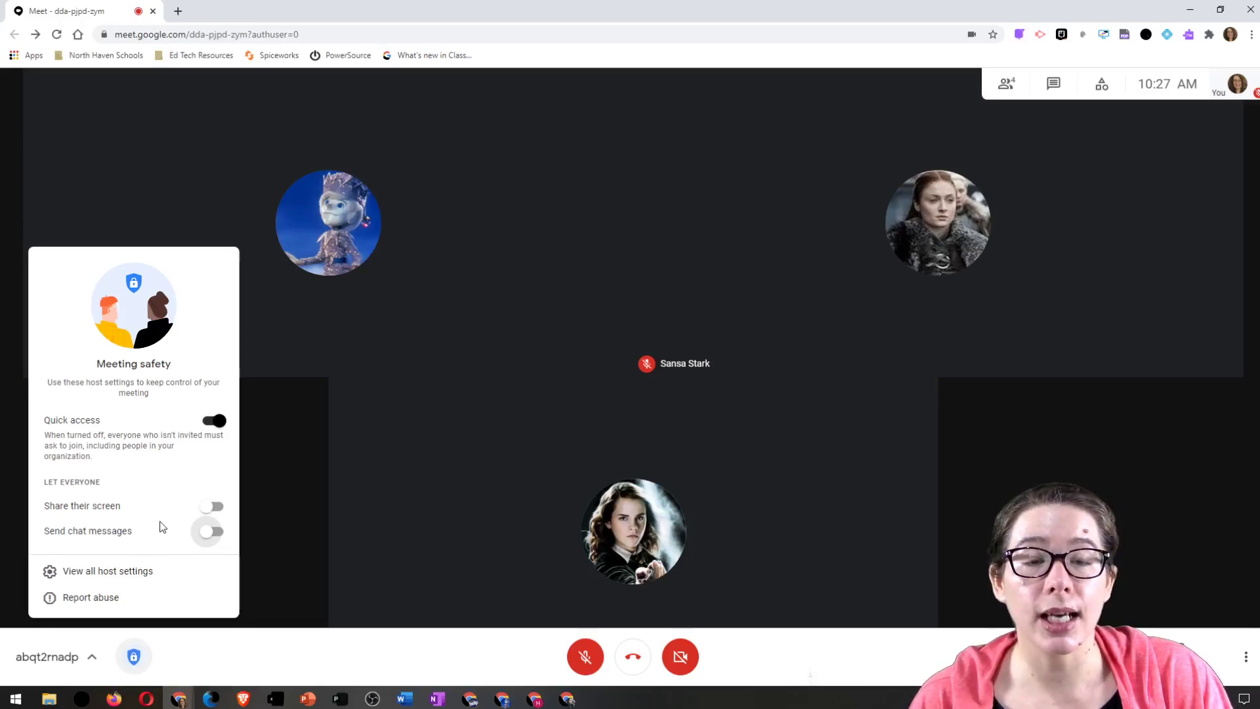
pyautogui.click(277, 662)
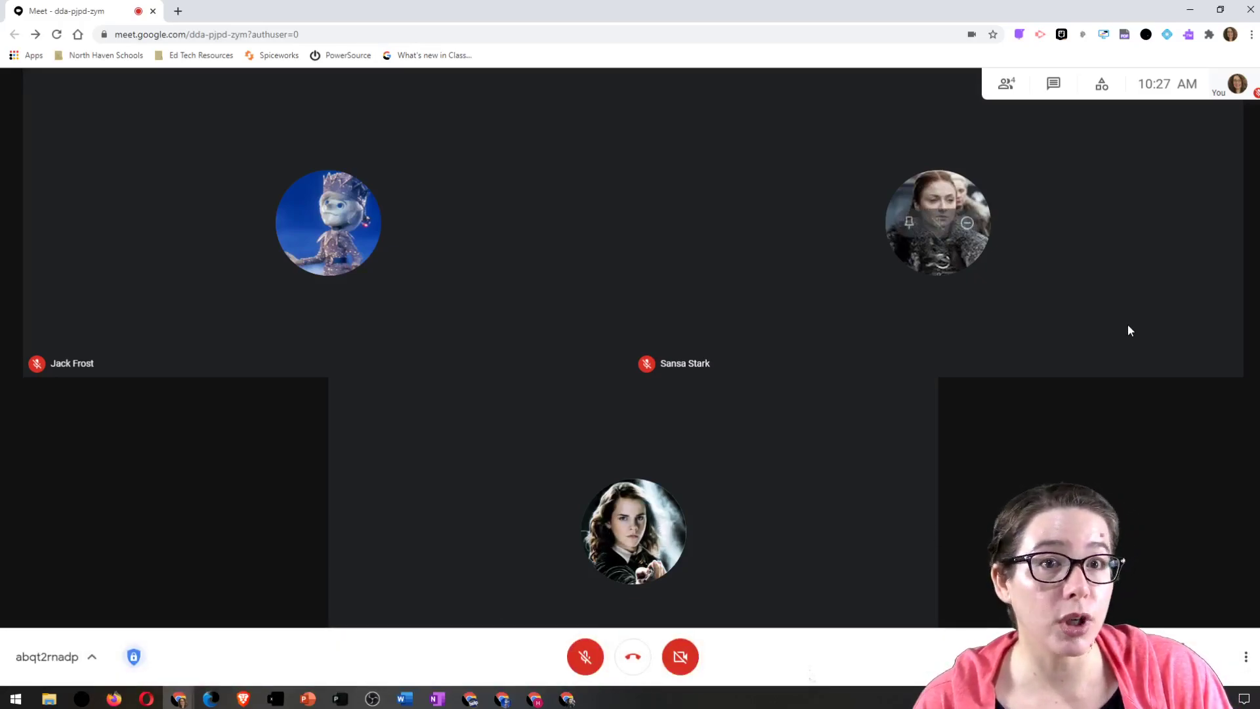
# Open the meeting chat and let everyone send messages.
pyautogui.click(1057, 85)
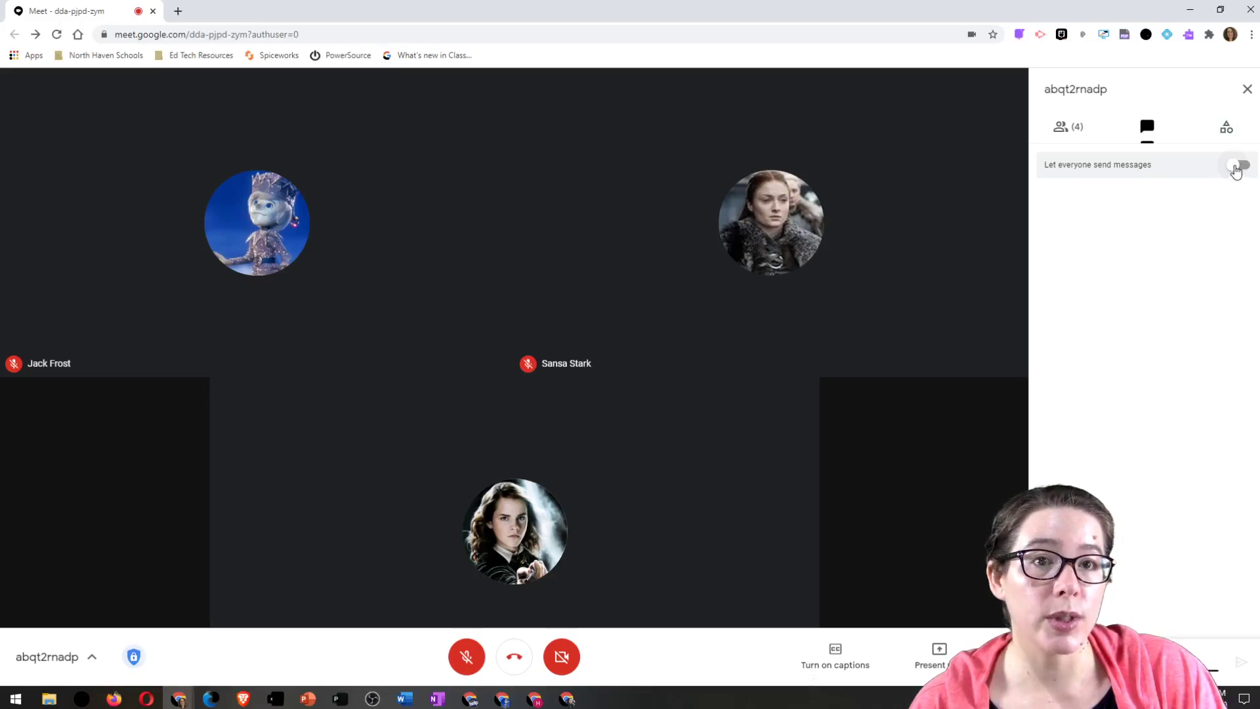
pyautogui.click(1237, 169)
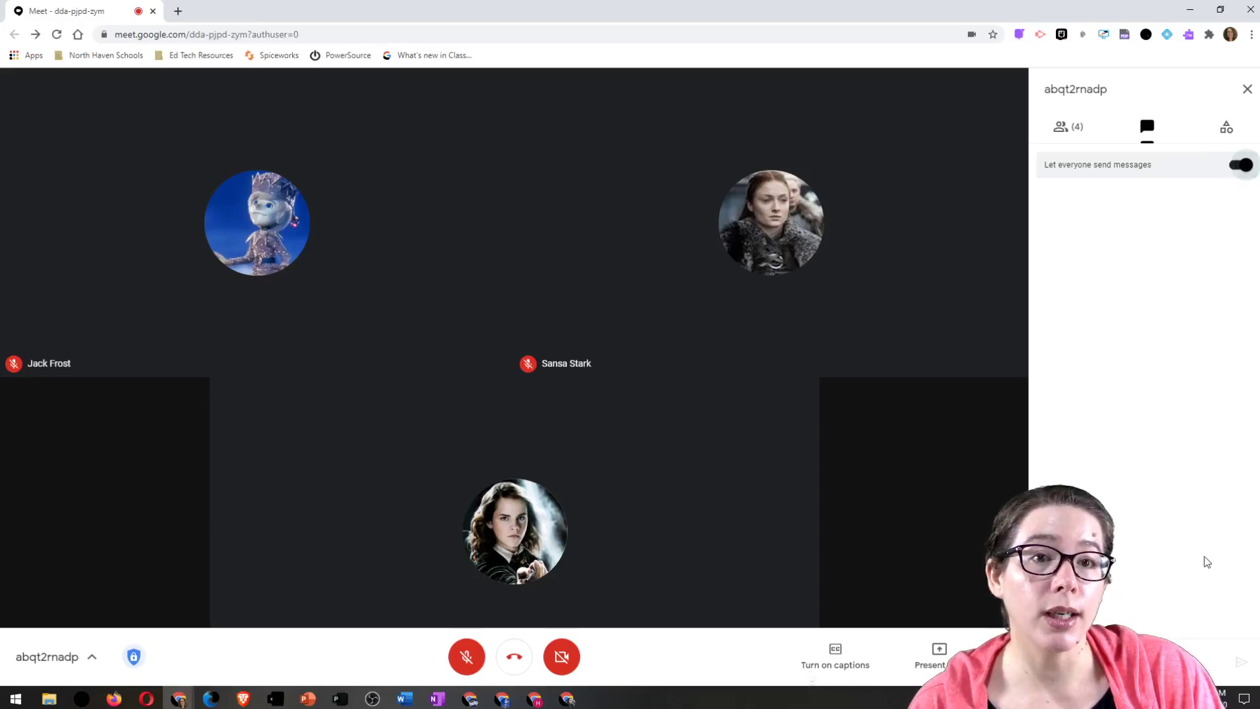
# Review the full host controls and the audio settings of the meeting, and close the settings.
pyautogui.click(134, 657)
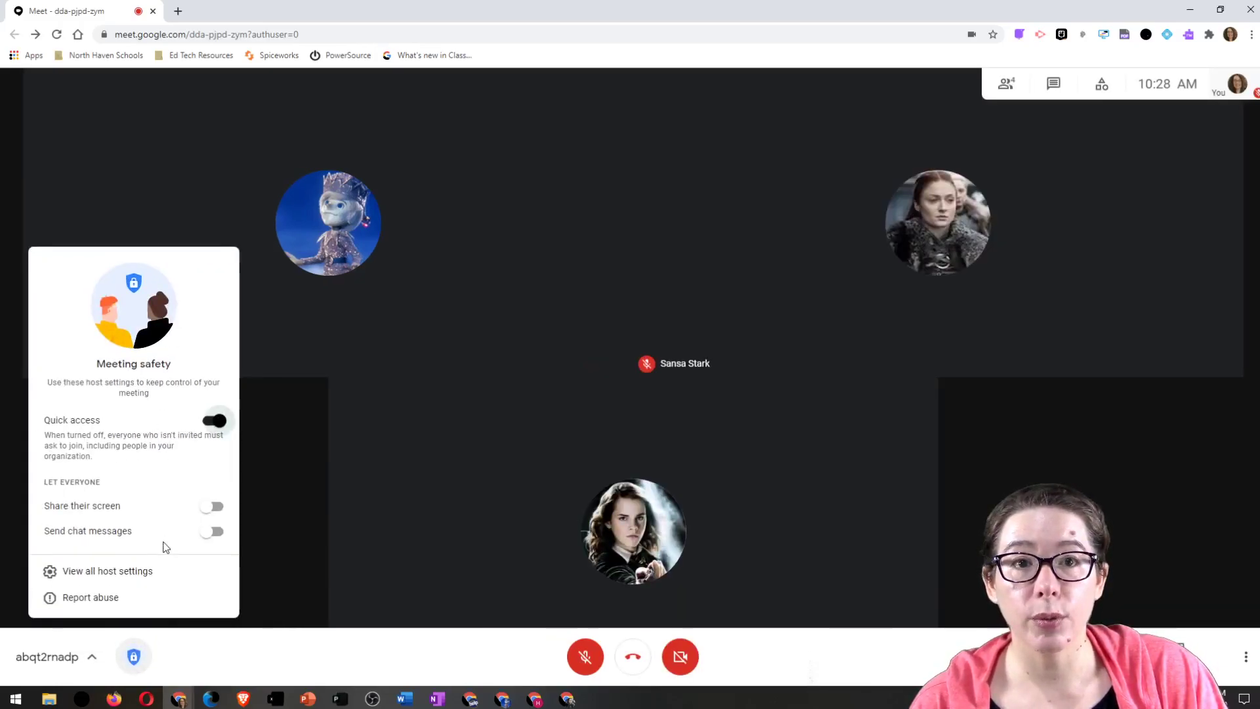
pyautogui.click(139, 573)
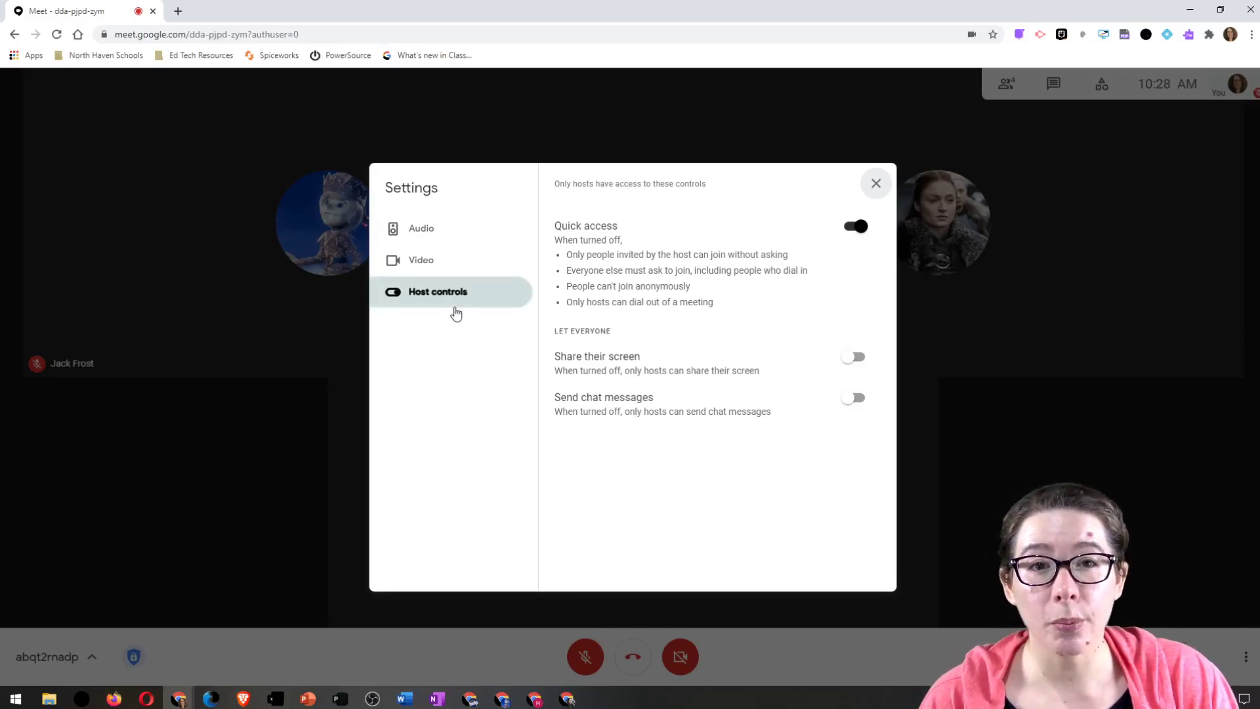
pyautogui.click(438, 238)
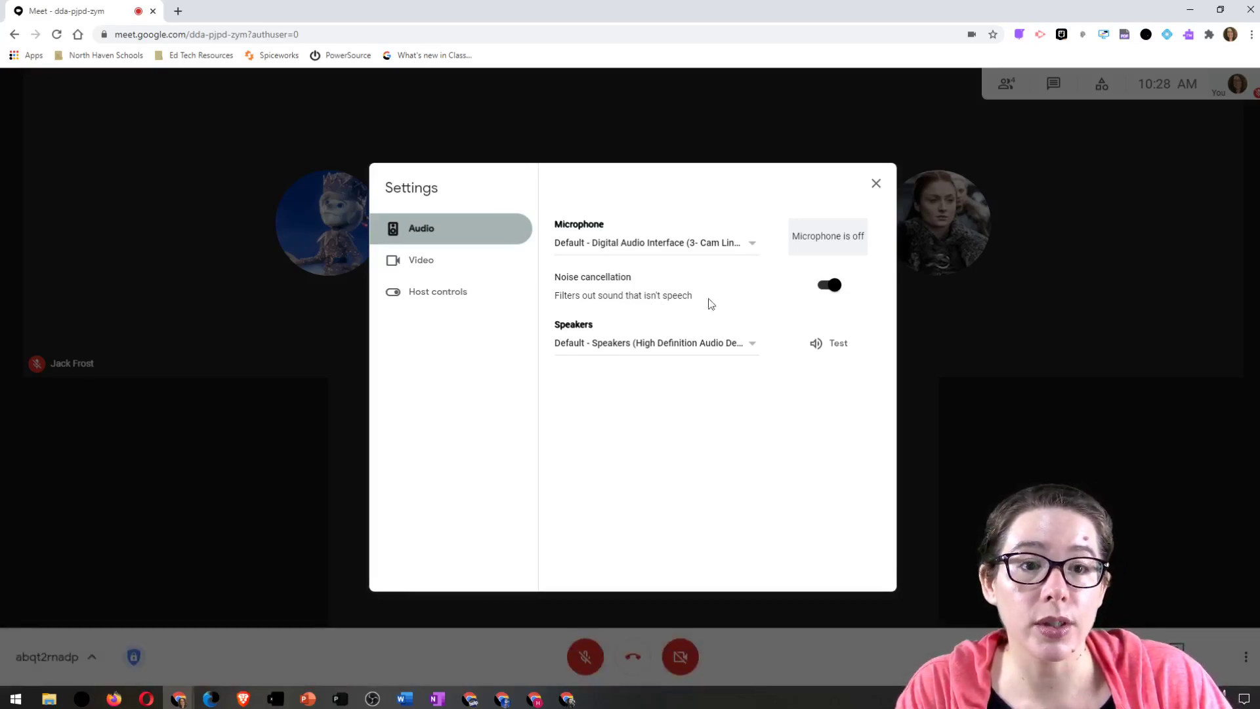
pyautogui.click(875, 185)
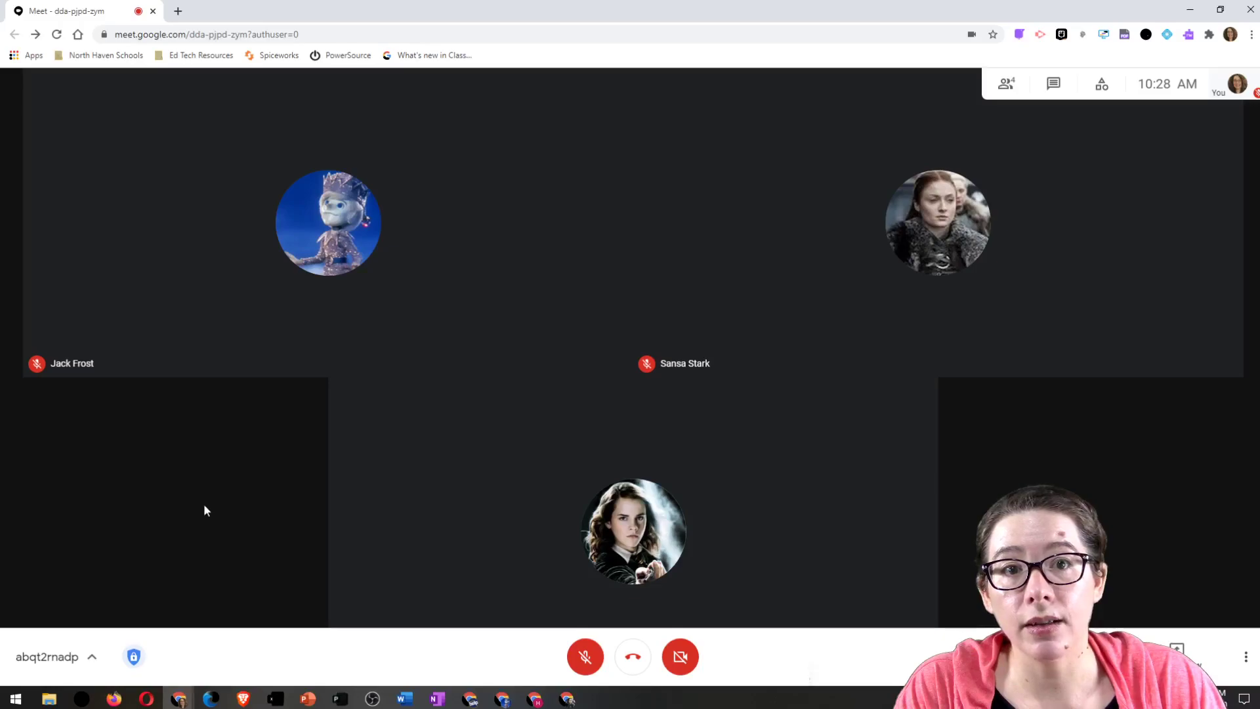
# View the meeting's joining info, highlight the meeting link, and close the details.
pyautogui.click(92, 659)
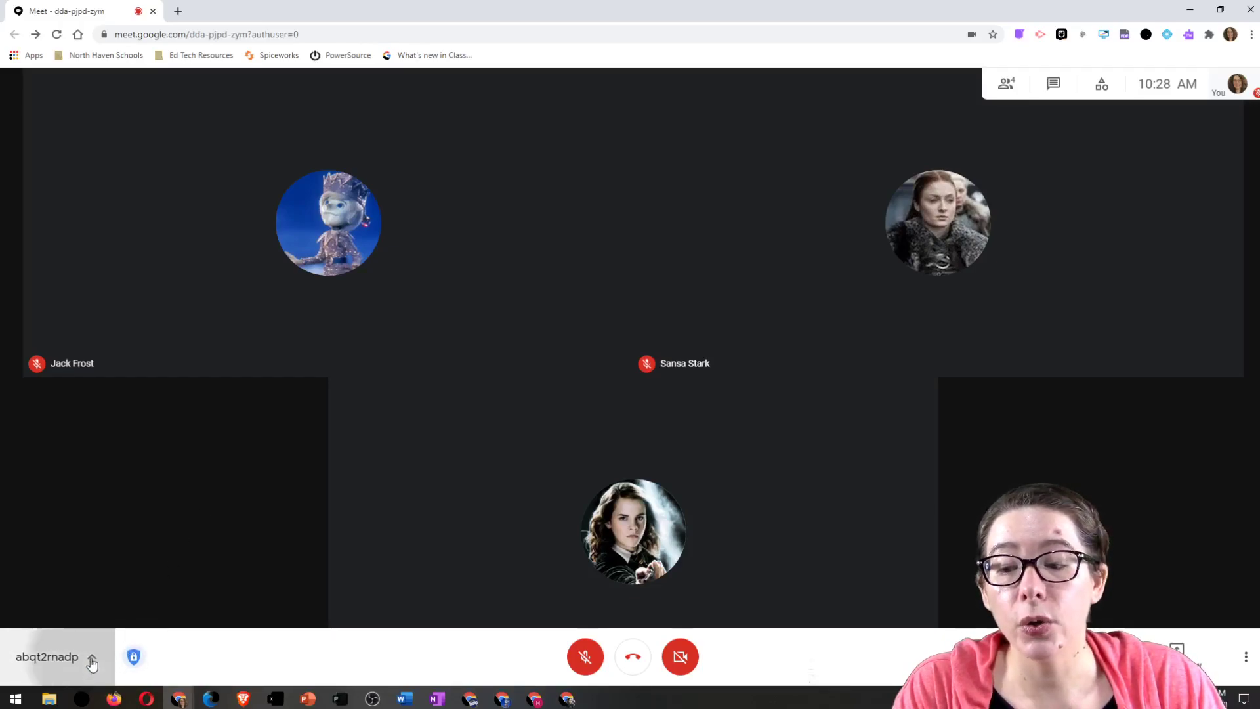
pyautogui.moveTo(26, 523); pyautogui.dragTo(189, 523)
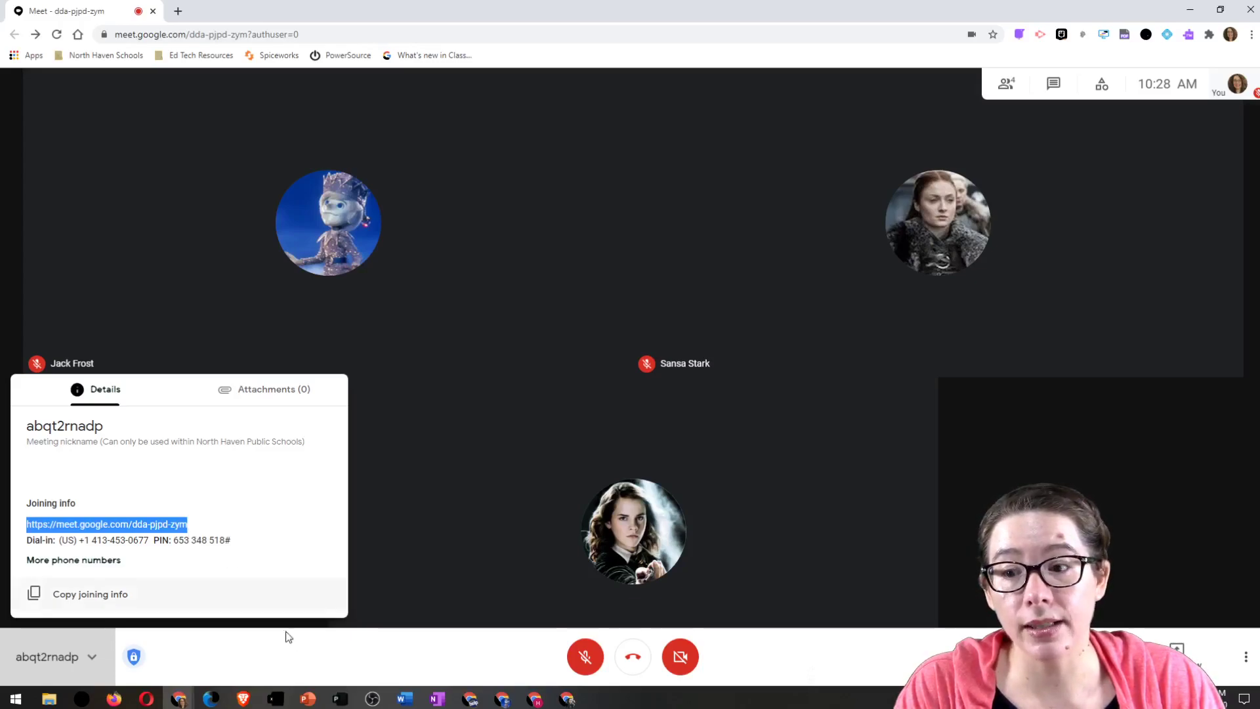
pyautogui.click(309, 626)
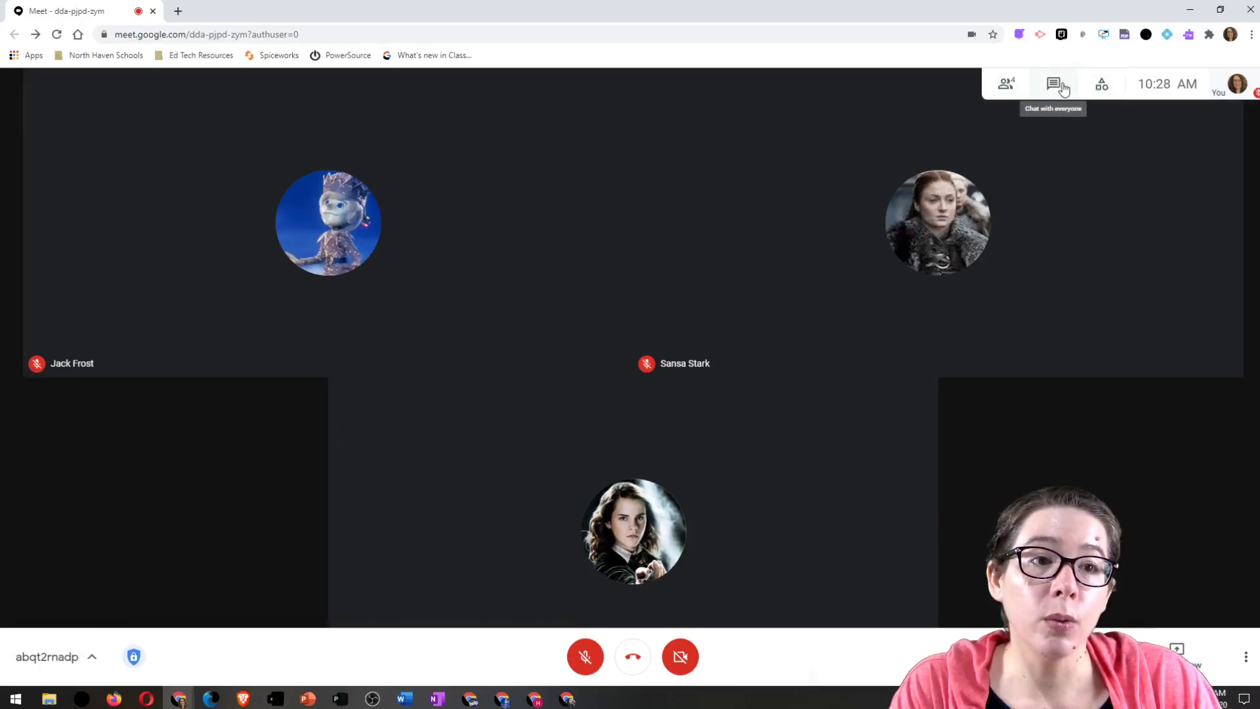
# Show the participant list and expand the options of the guest directly below the host.
pyautogui.click(1009, 84)
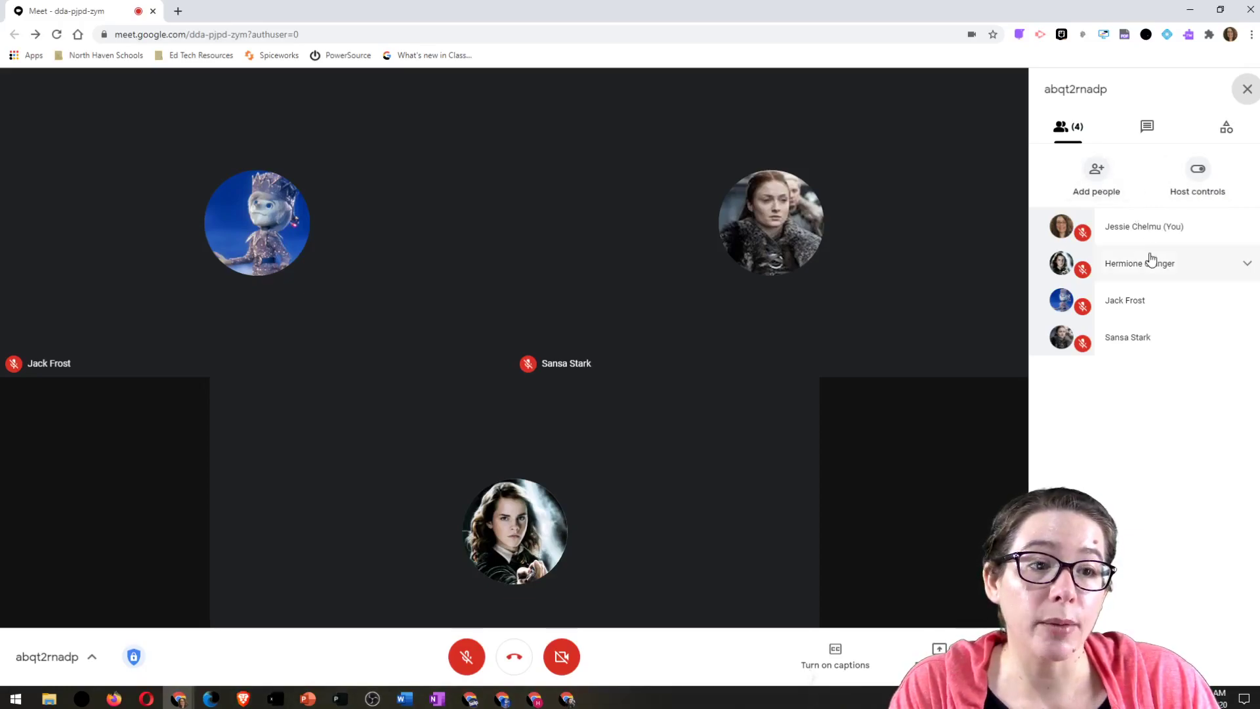
pyautogui.click(1248, 263)
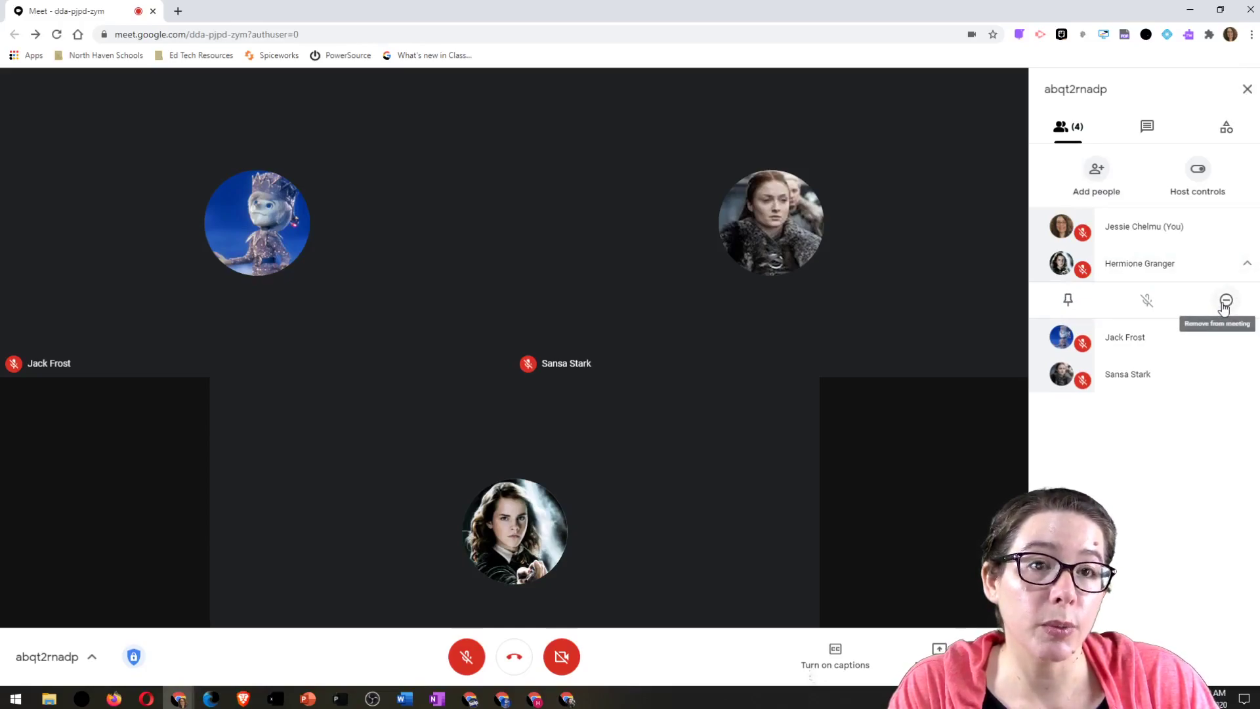
# Open the breakout rooms setup, swap the second guest in Breakout 1 with the one in Breakout 2, and shuffle the assignments.
pyautogui.click(1228, 132)
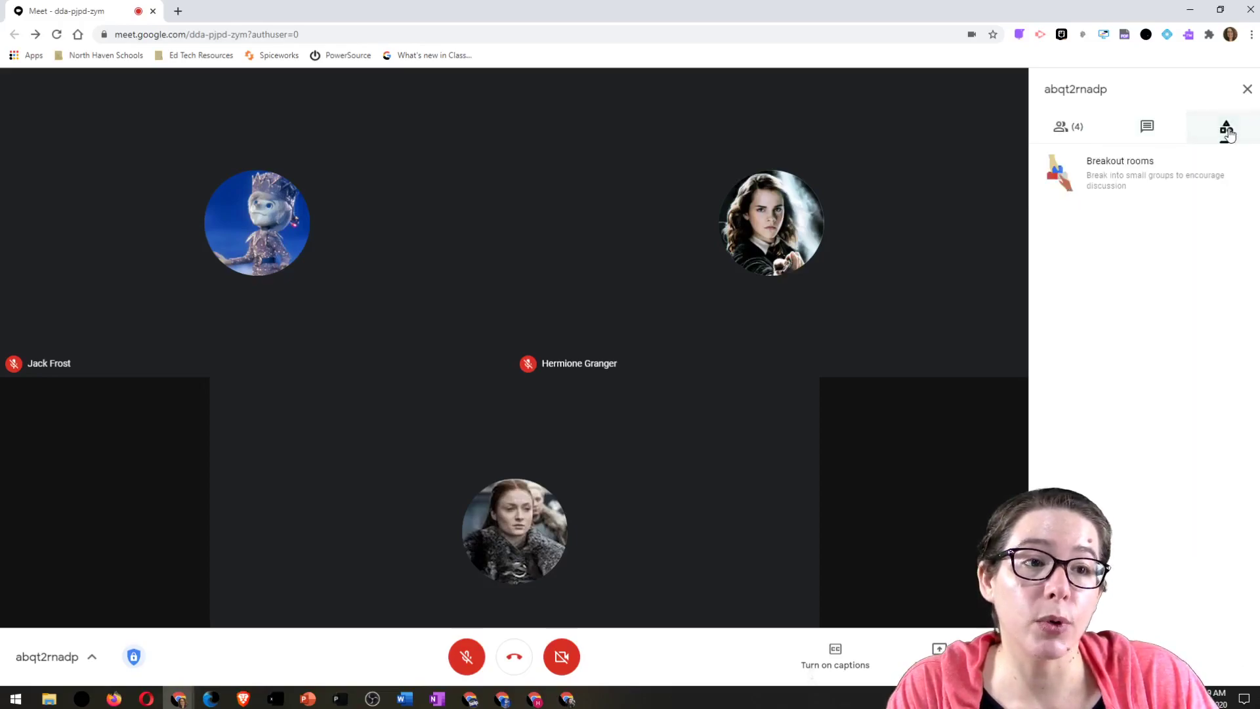
pyautogui.click(1191, 182)
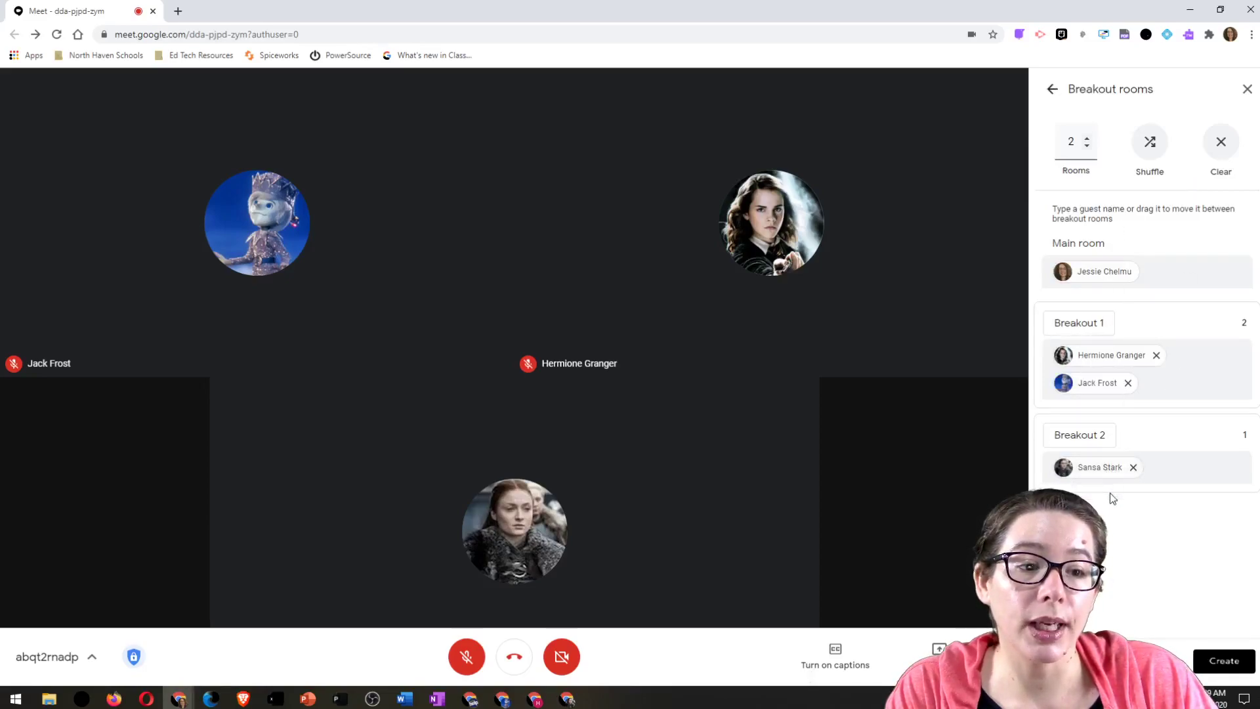
pyautogui.moveTo(1098, 383); pyautogui.dragTo(1176, 357)
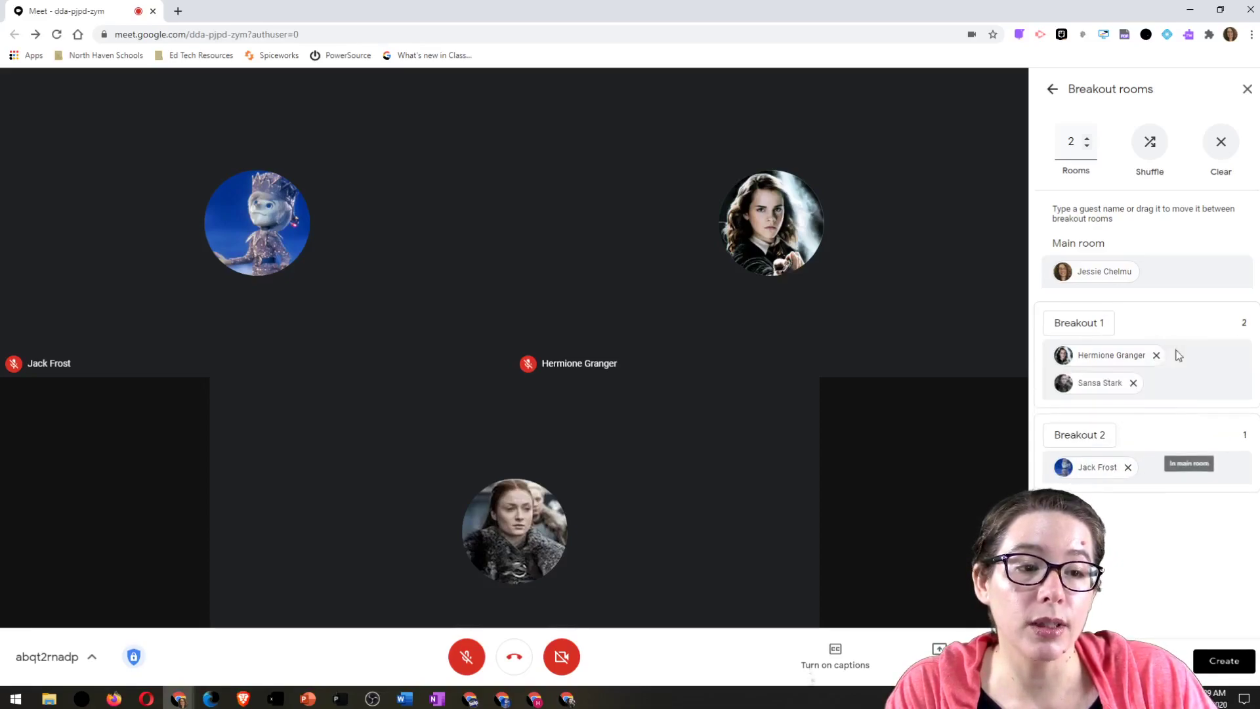
pyautogui.click(1151, 149)
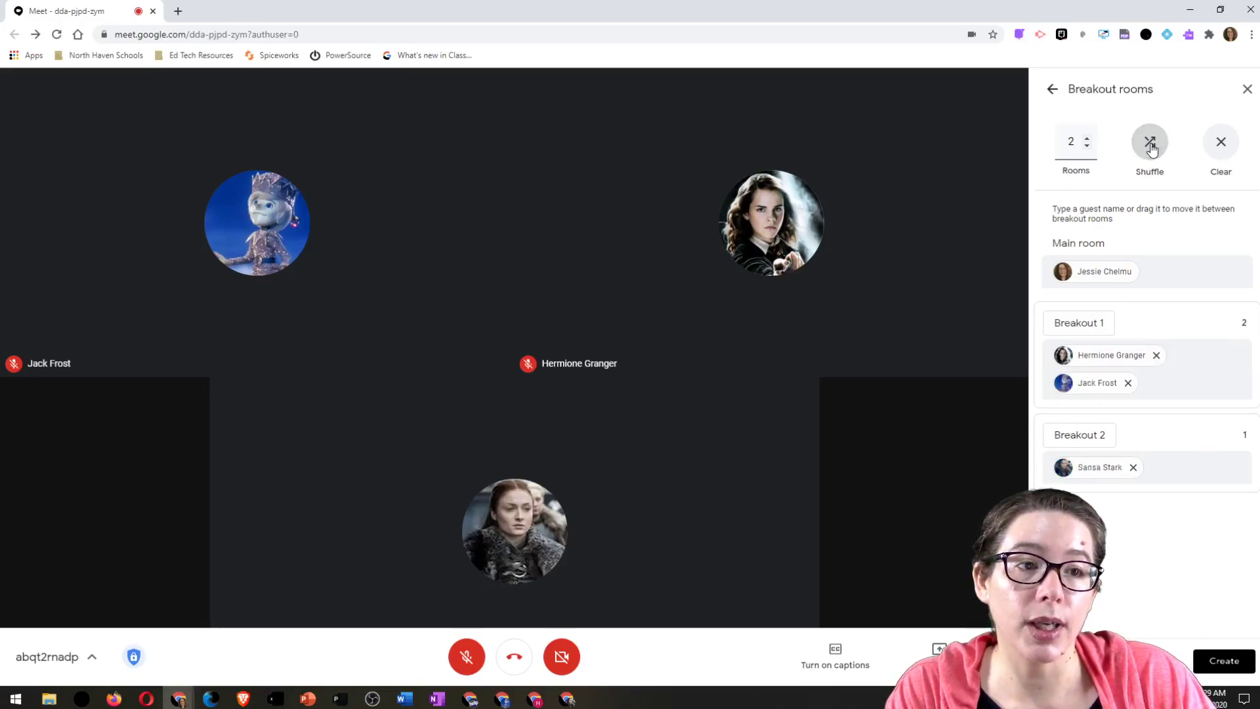
# Raise the number of breakout rooms to 3, return it to 2, and clear all room assignments.
pyautogui.click(1087, 138)
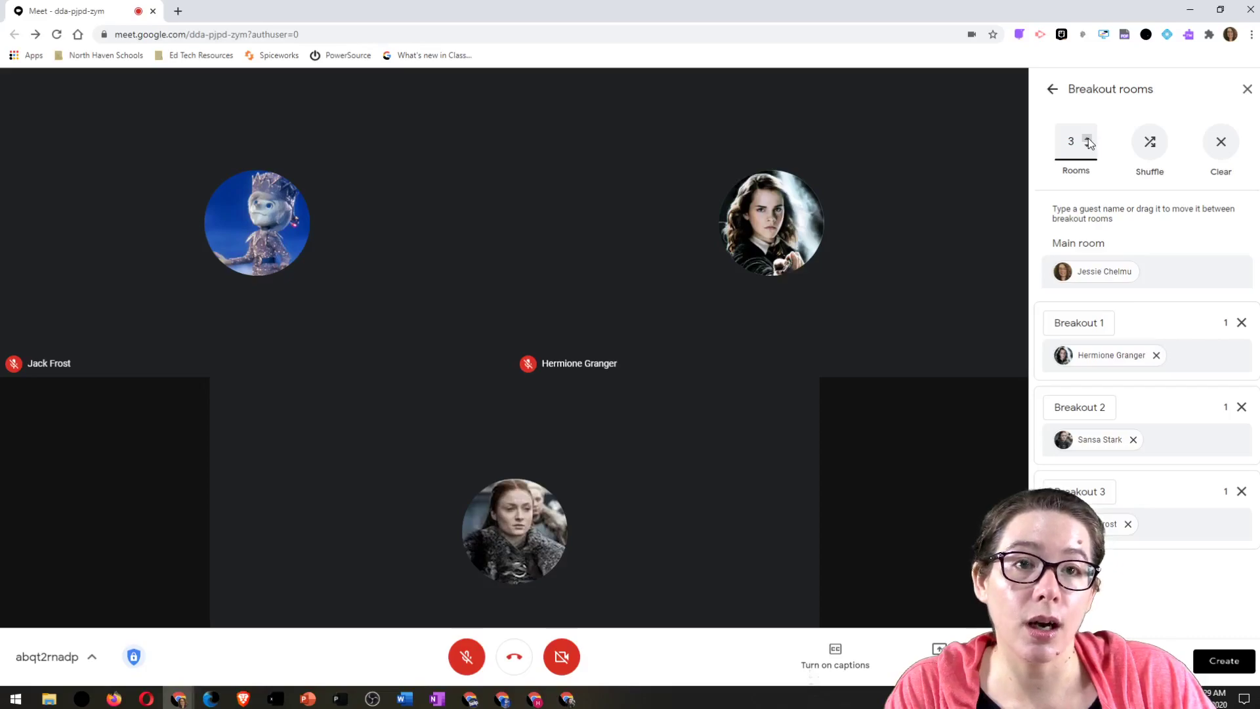
pyautogui.click(1088, 148)
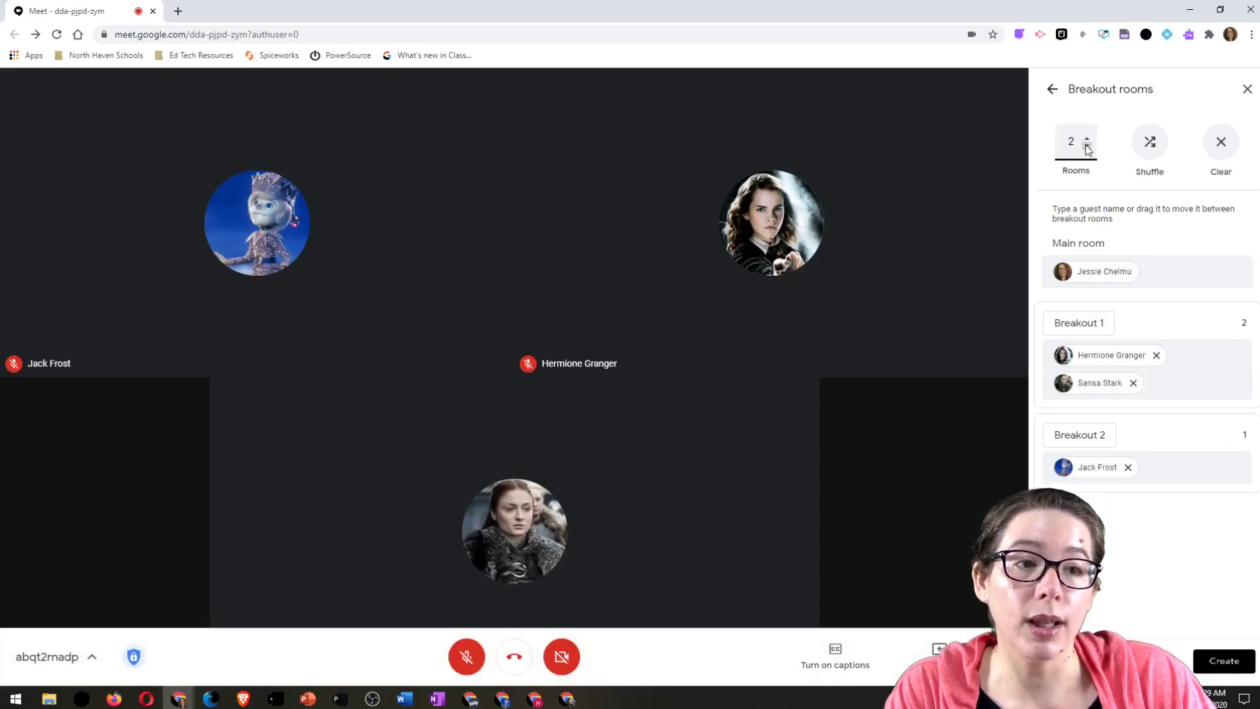
pyautogui.click(1223, 148)
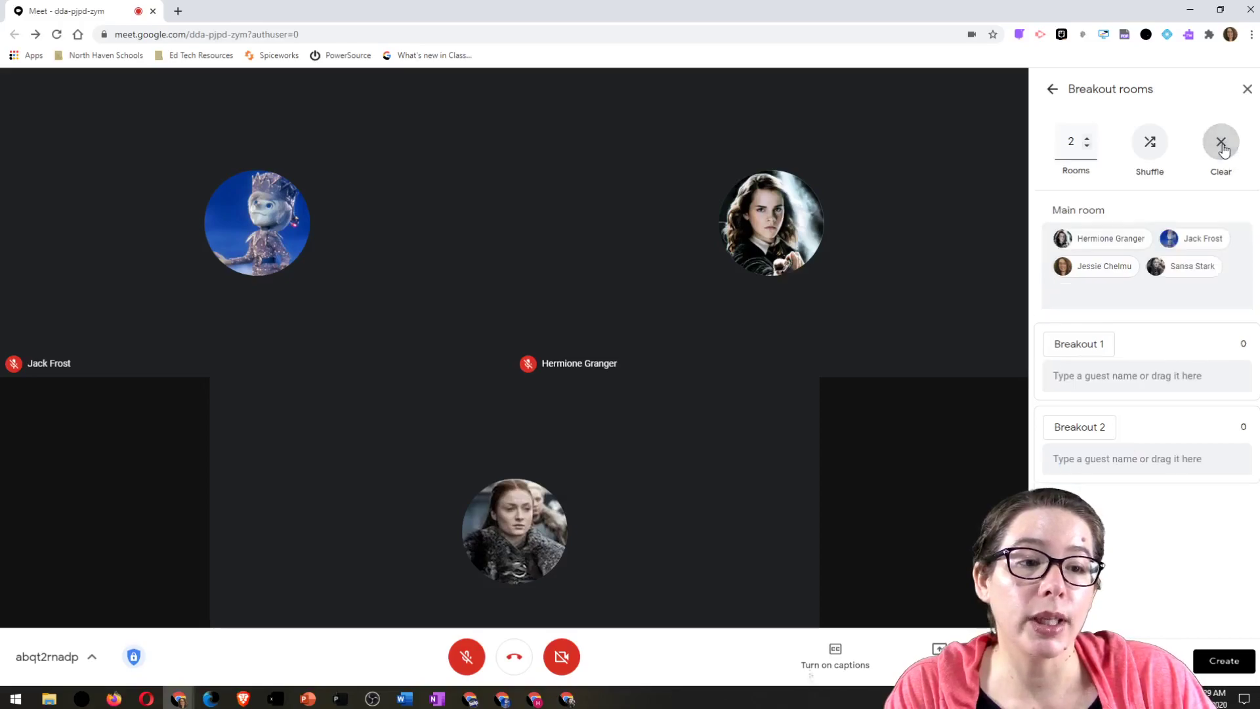
# Assign one guest to Breakout 1 and two guests to Breakout 2, keep the host in the main room, and create the rooms.
pyautogui.moveTo(1081, 272); pyautogui.dragTo(1134, 374)
pyautogui.moveTo(1108, 239); pyautogui.dragTo(1196, 366)
pyautogui.moveTo(1092, 239); pyautogui.dragTo(1182, 453)
pyautogui.moveTo(1090, 276); pyautogui.dragTo(1206, 478)
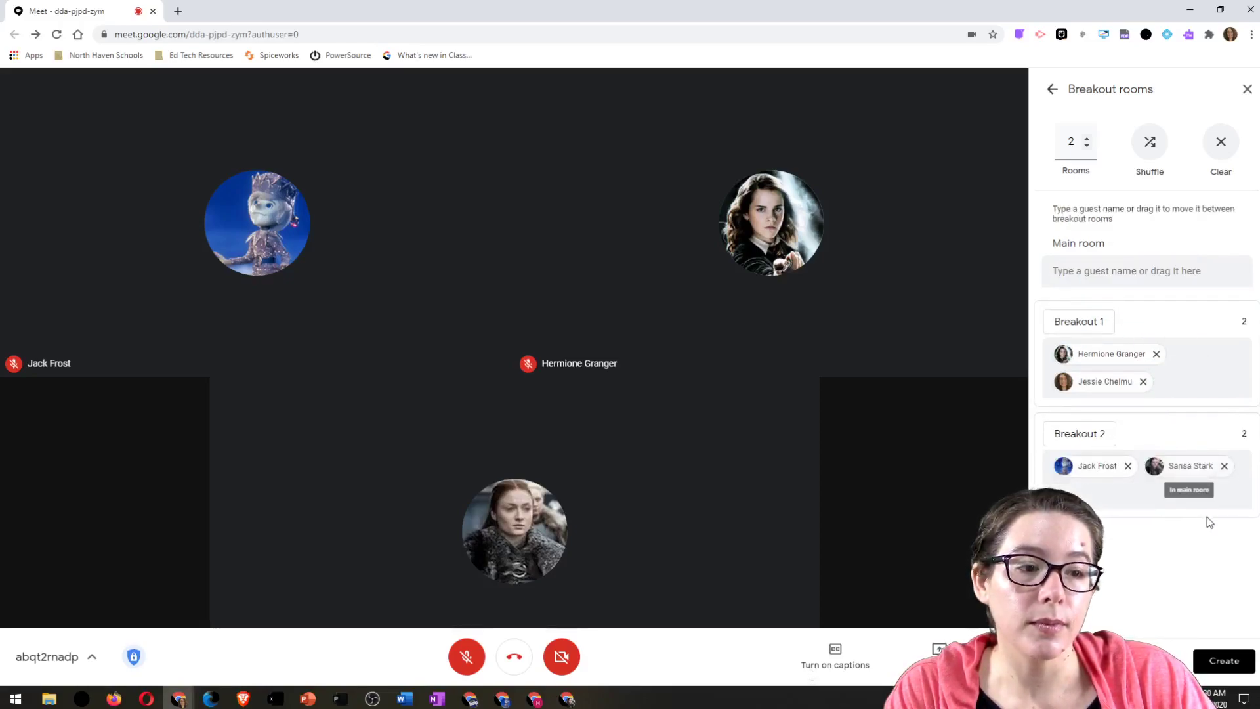
pyautogui.click(1144, 382)
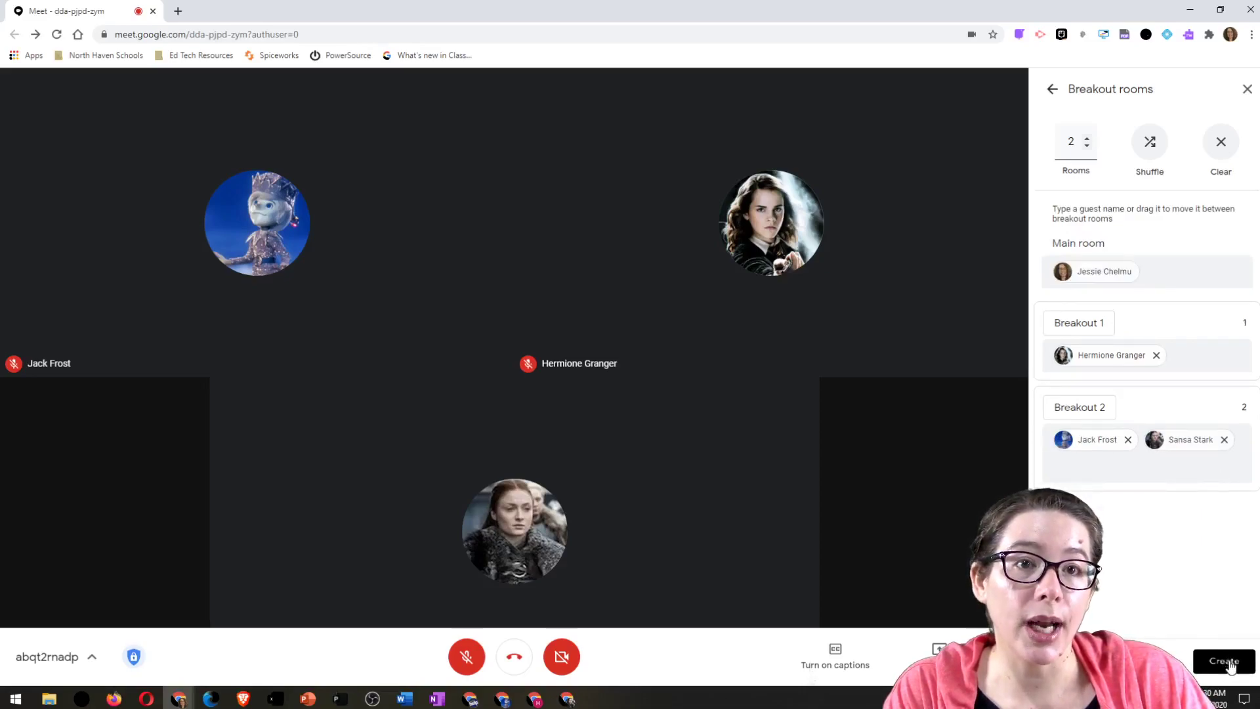
pyautogui.click(1225, 661)
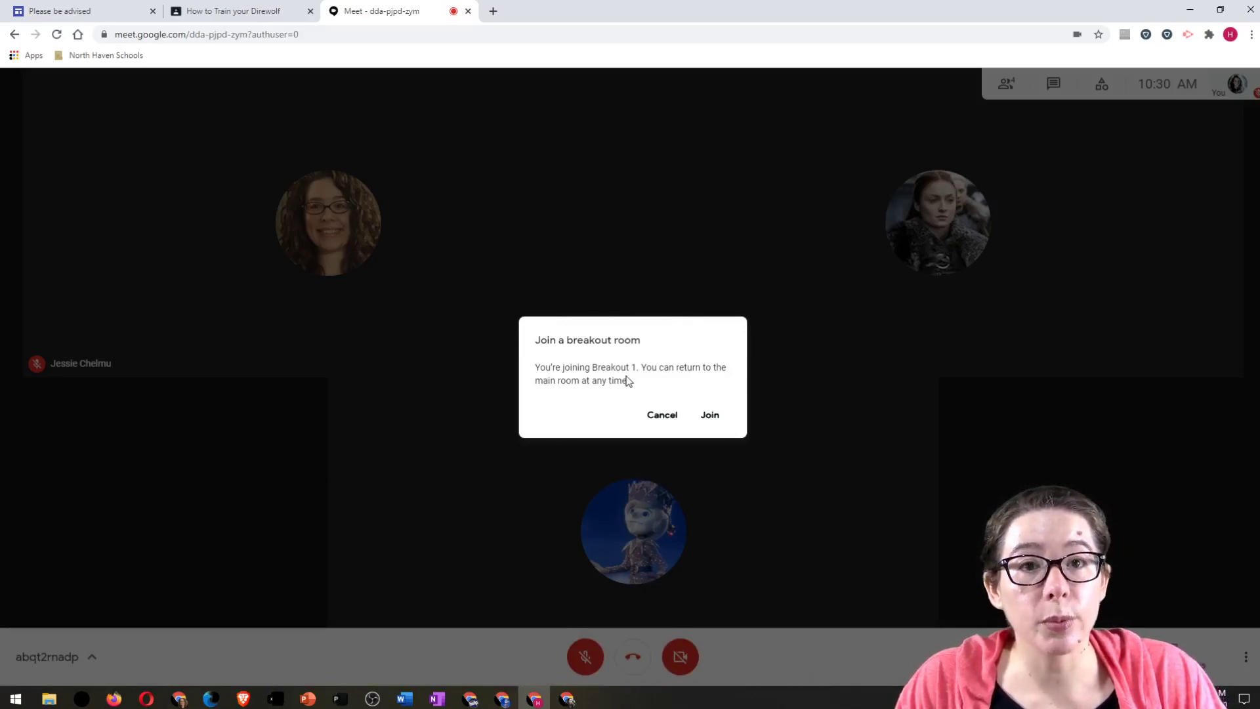
# Join Breakout 1 from the participant's window and switch back to the host's meeting window.
pyautogui.click(718, 422)
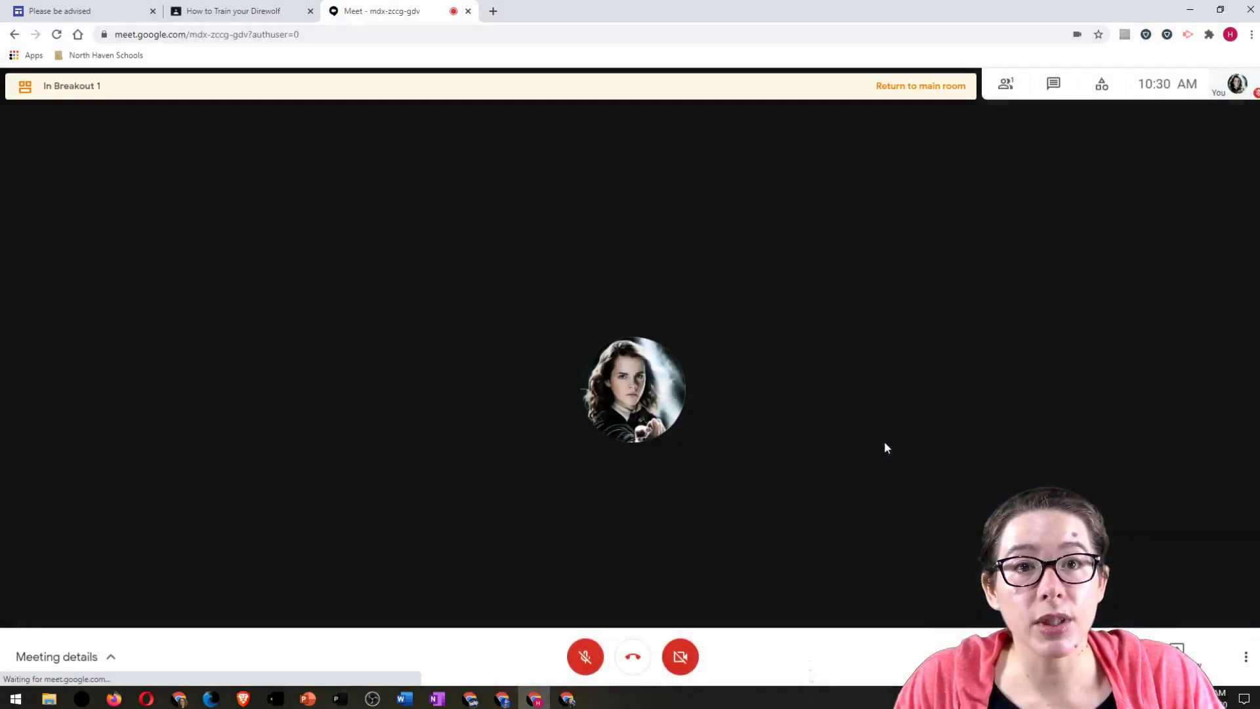
pyautogui.hotkey('alt', 'Tab')
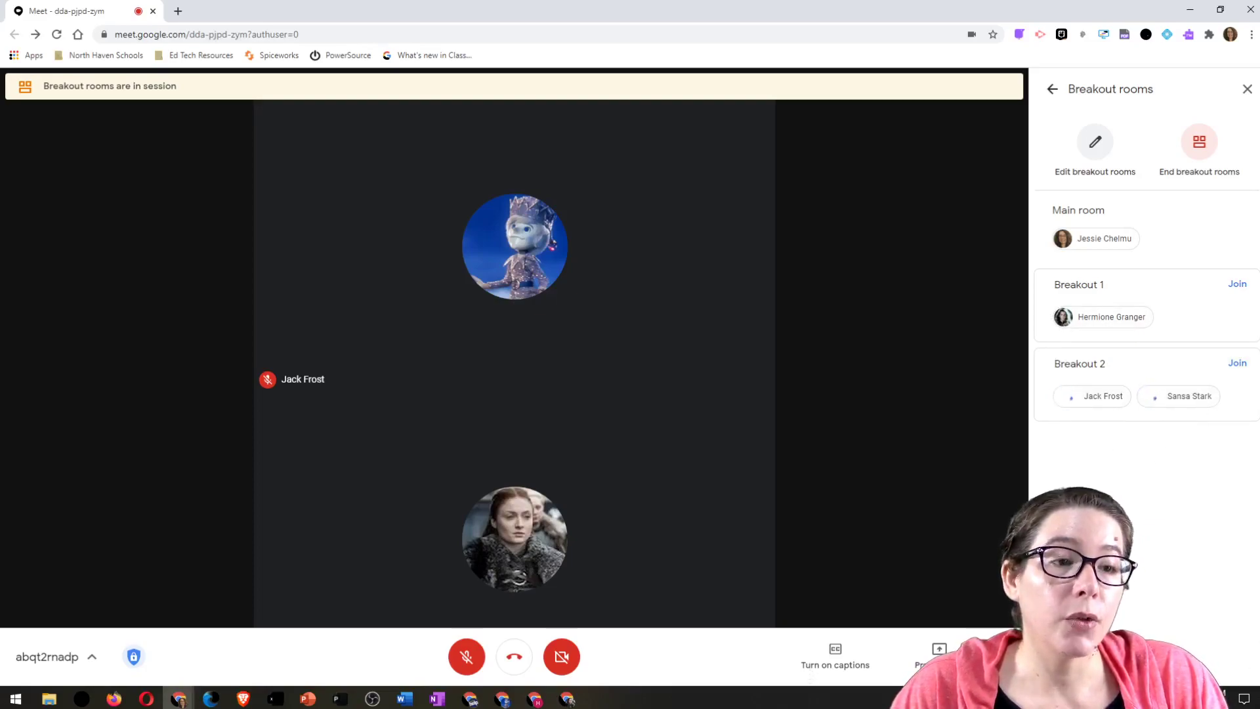
# Visit Breakout 1 and Breakout 2 as the host and return to the main room.
pyautogui.click(1237, 286)
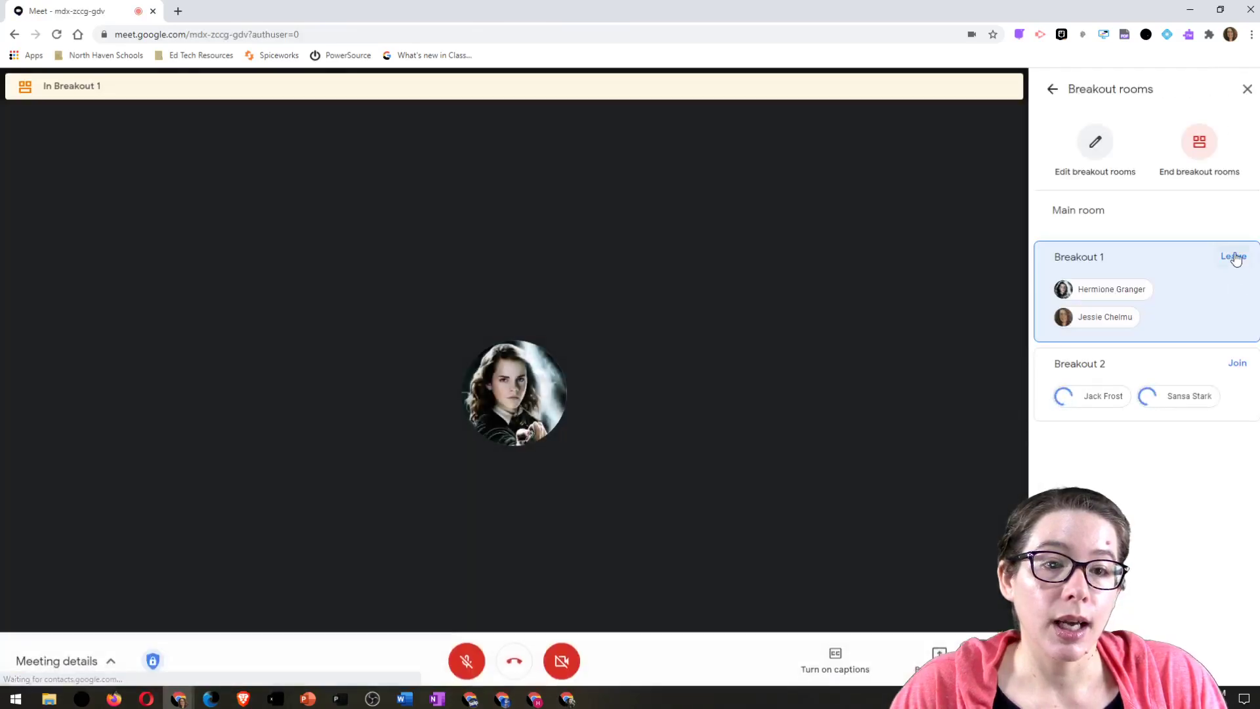
pyautogui.click(1238, 363)
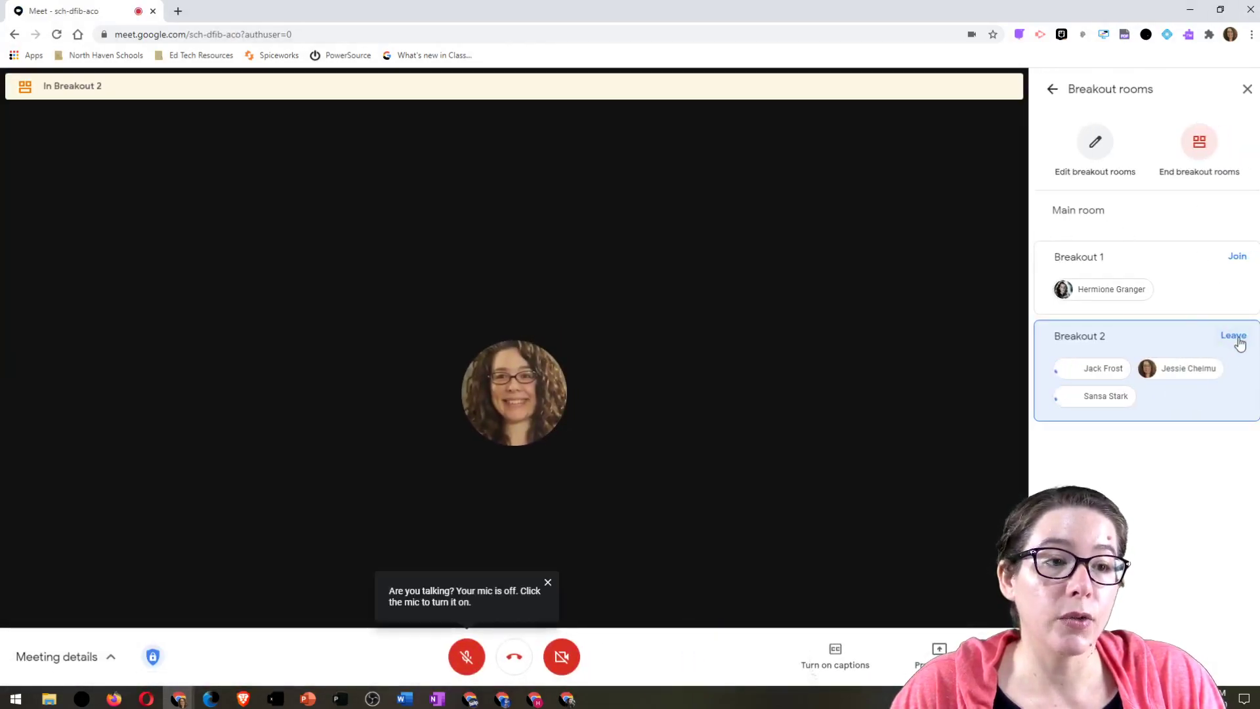
pyautogui.click(1234, 337)
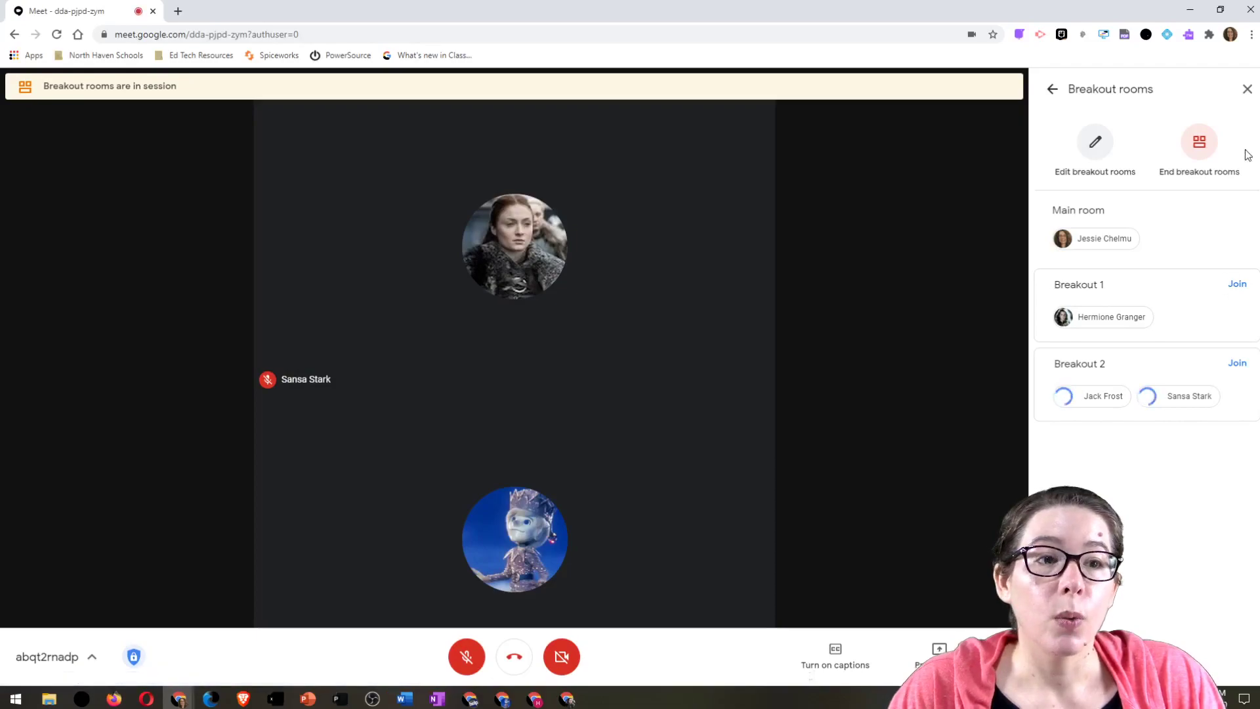
# End the breakout rooms as the host and return to the main room from the participant's window.
pyautogui.click(1201, 149)
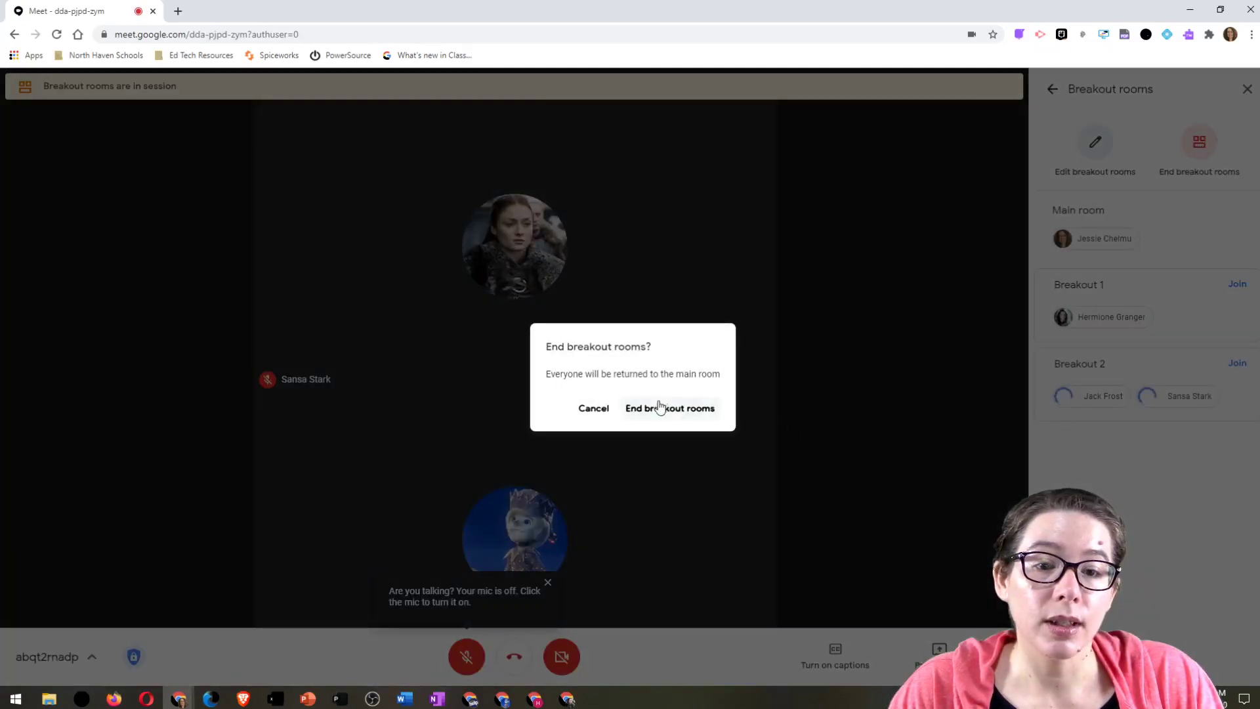
pyautogui.click(663, 411)
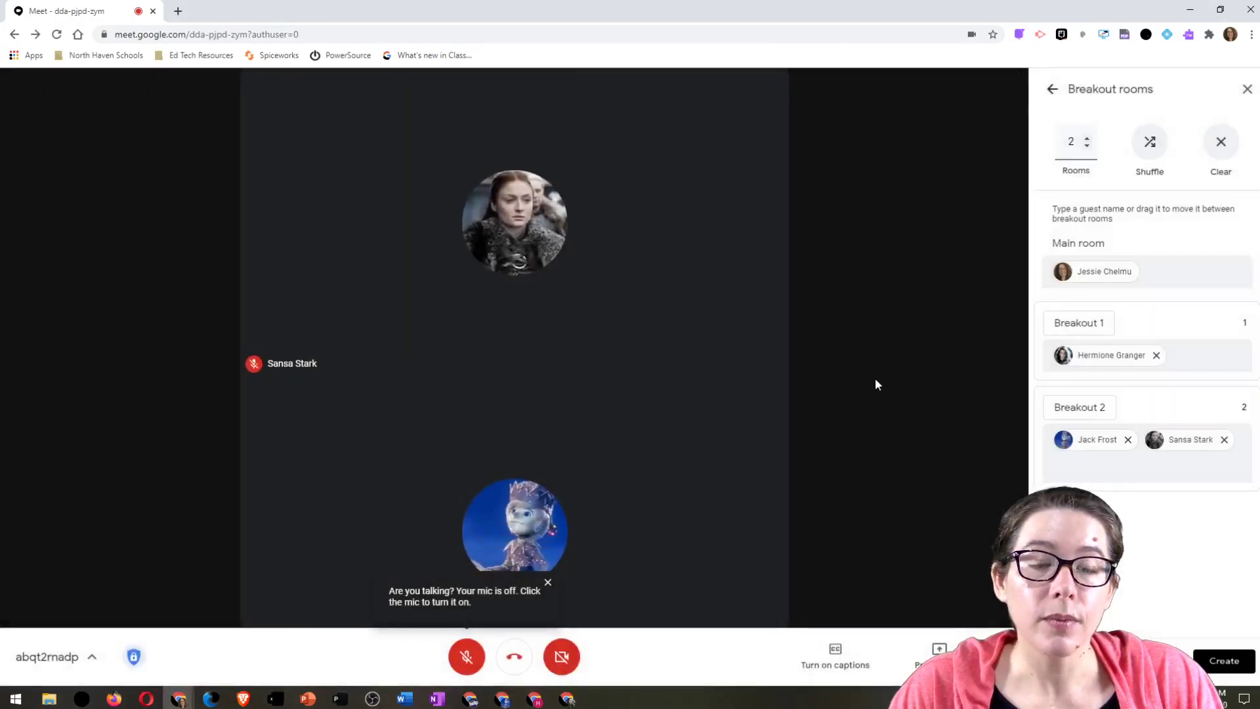
pyautogui.hotkey('alt', 'Tab')
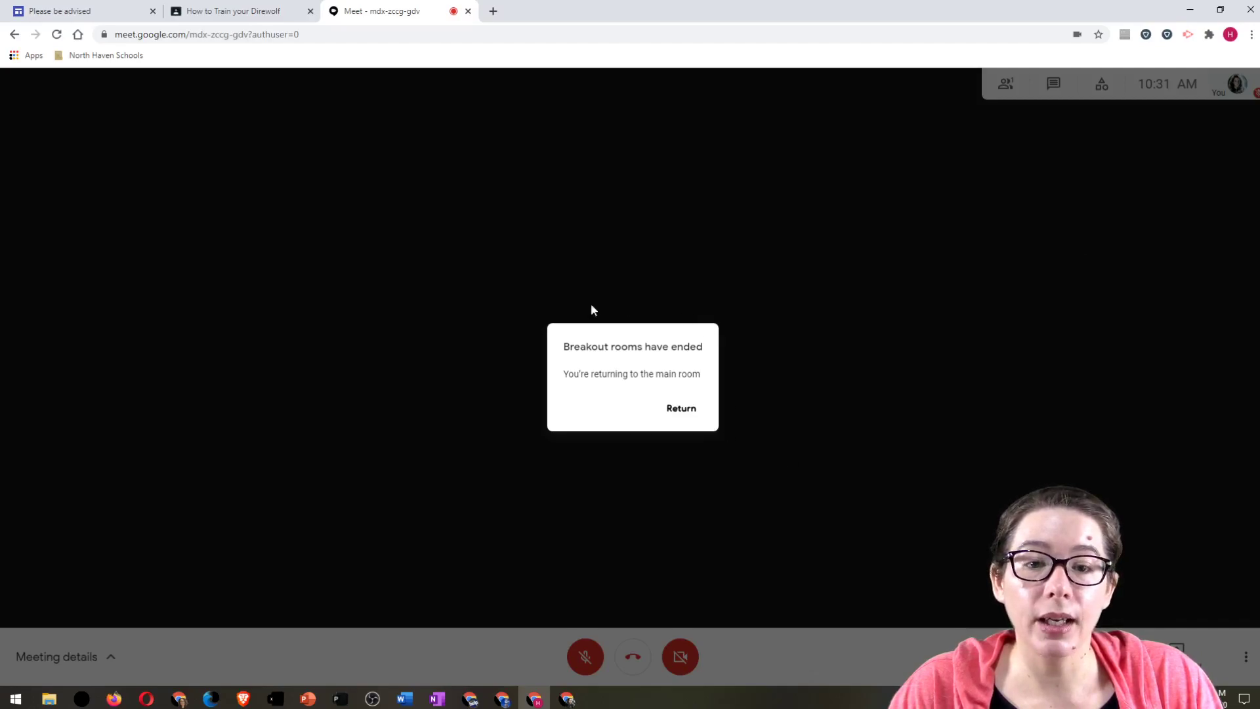
pyautogui.click(687, 417)
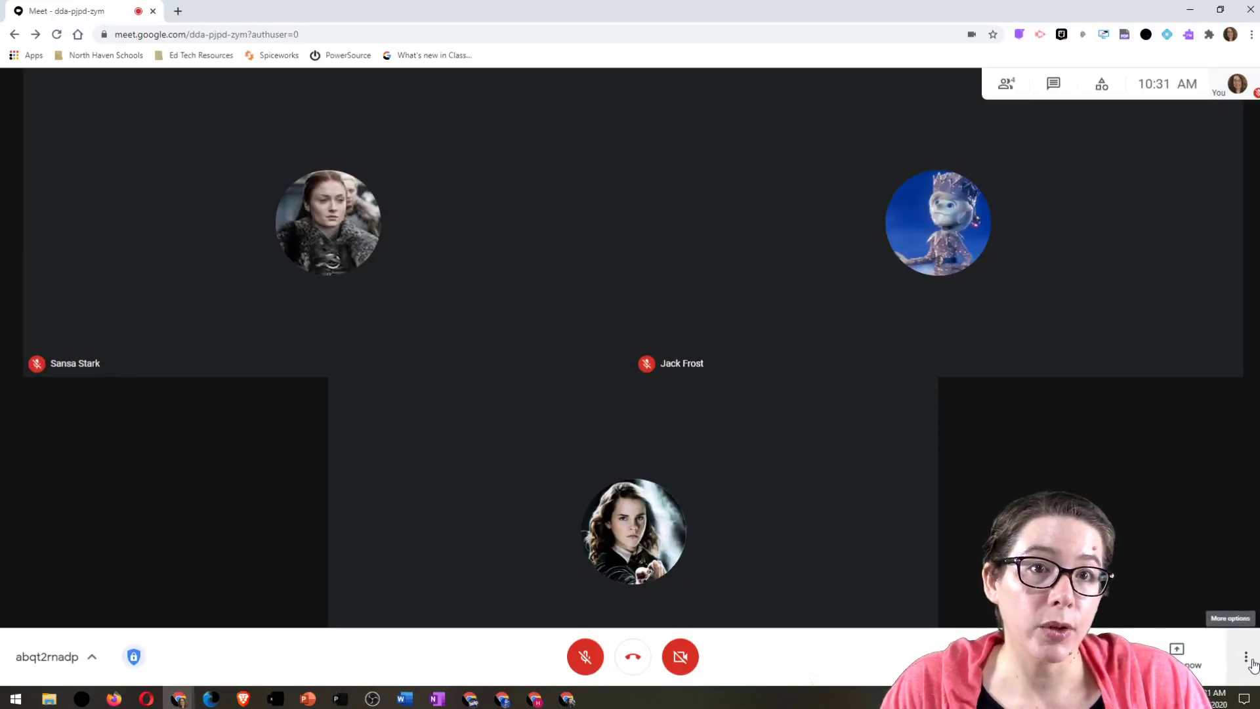
# Raise the maximum number of tiles for the Tiled layout and review the remaining meeting options.
pyautogui.click(1247, 658)
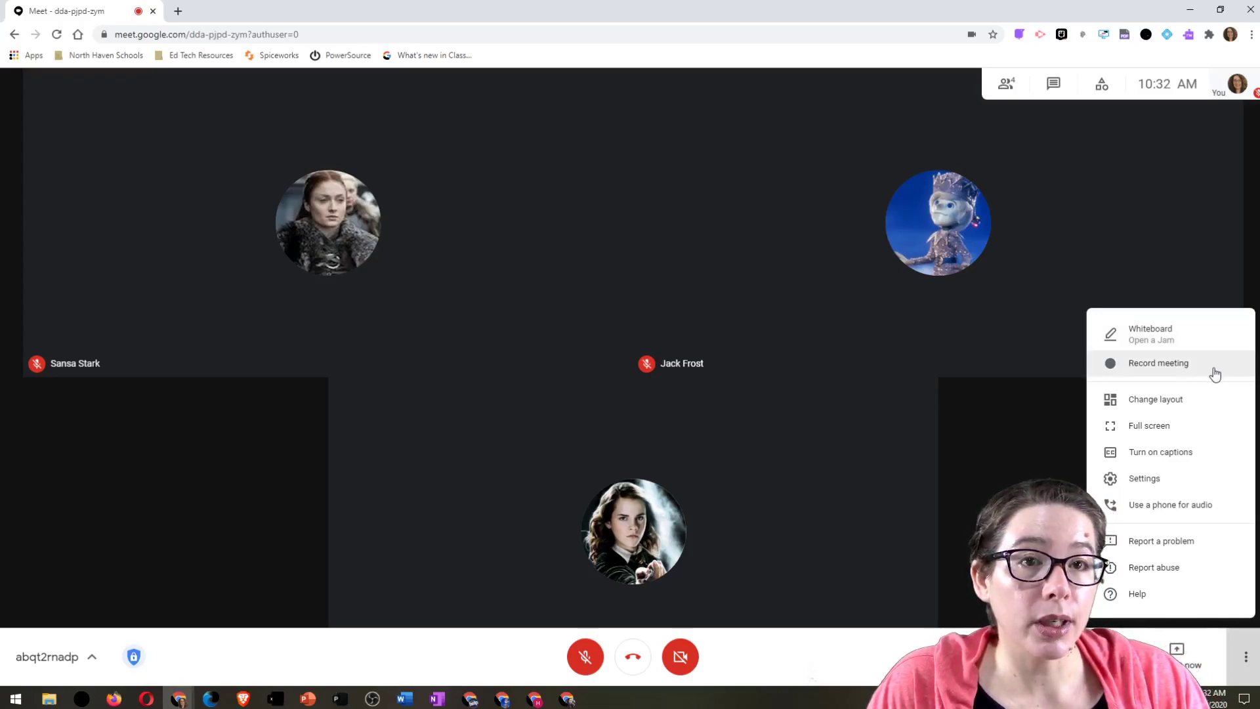
pyautogui.click(1212, 408)
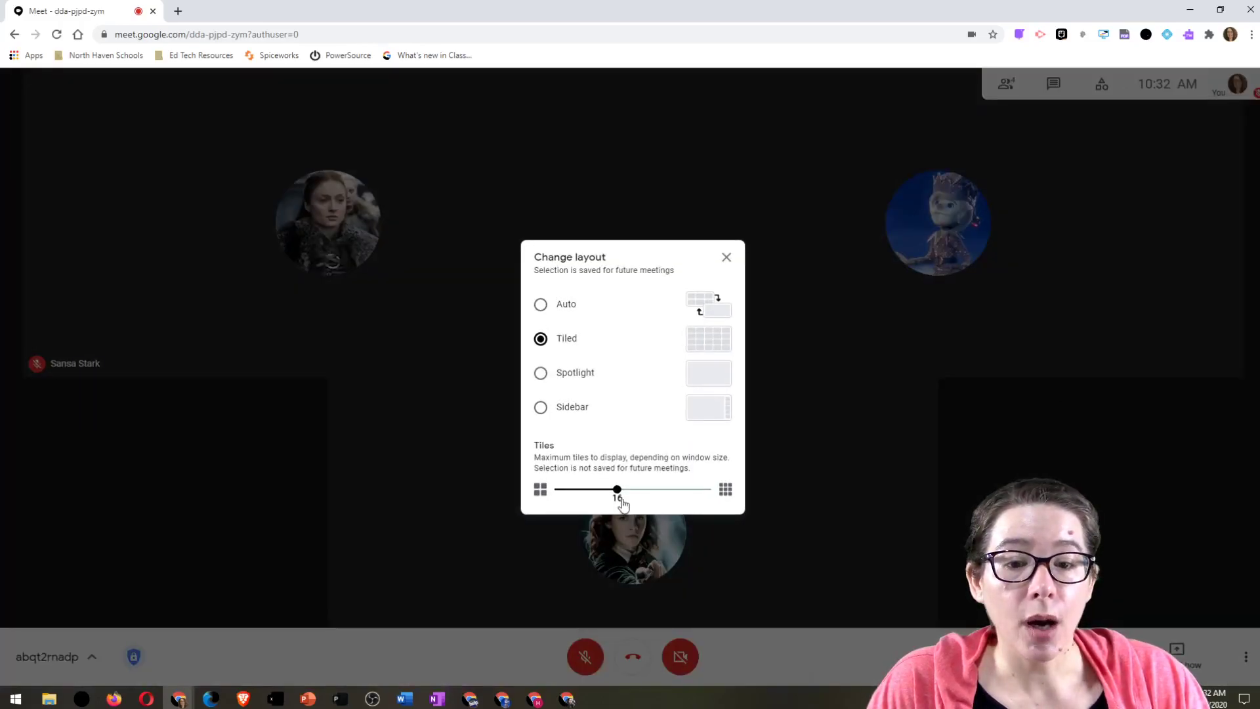
pyautogui.moveTo(617, 490); pyautogui.dragTo(648, 490)
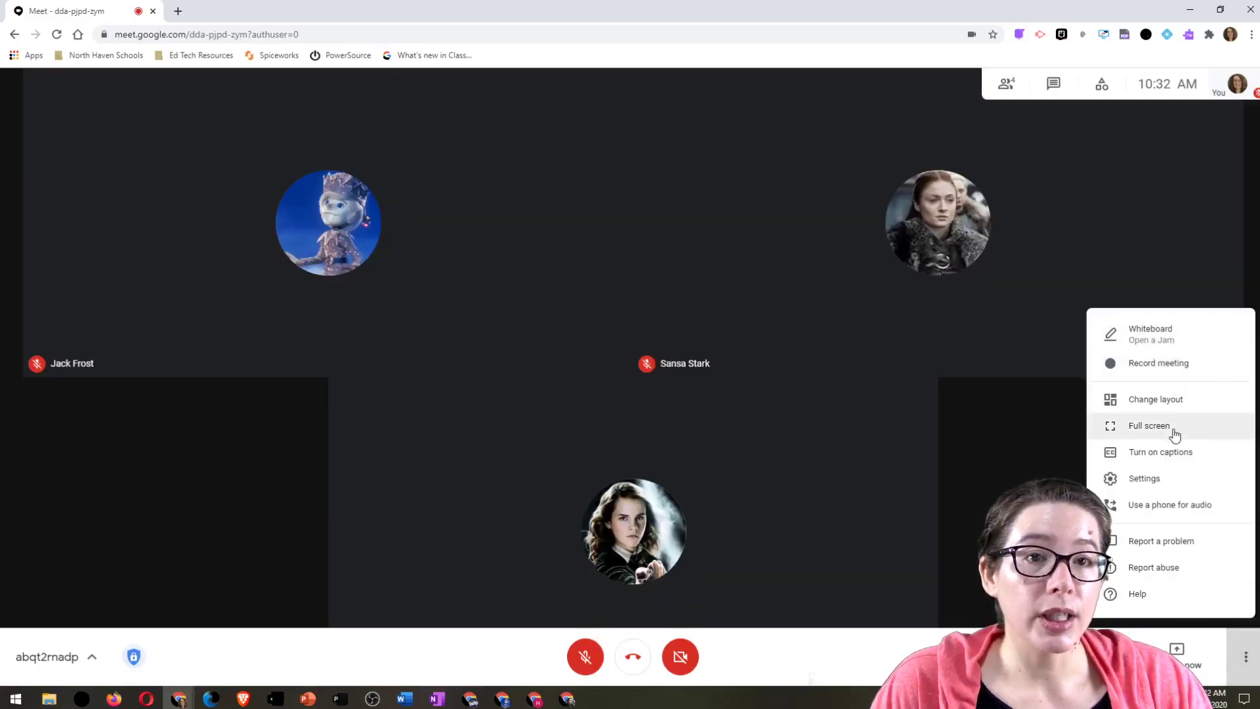
pyautogui.click(1175, 430)
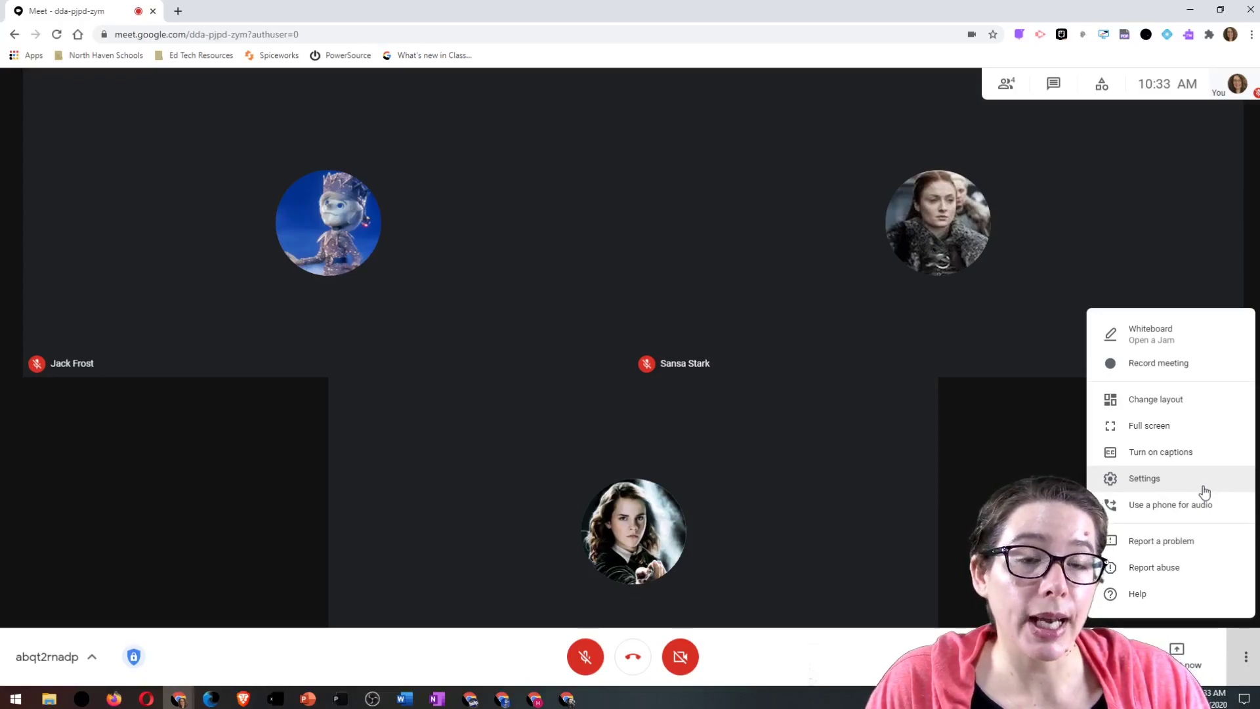
pyautogui.press('Escape')
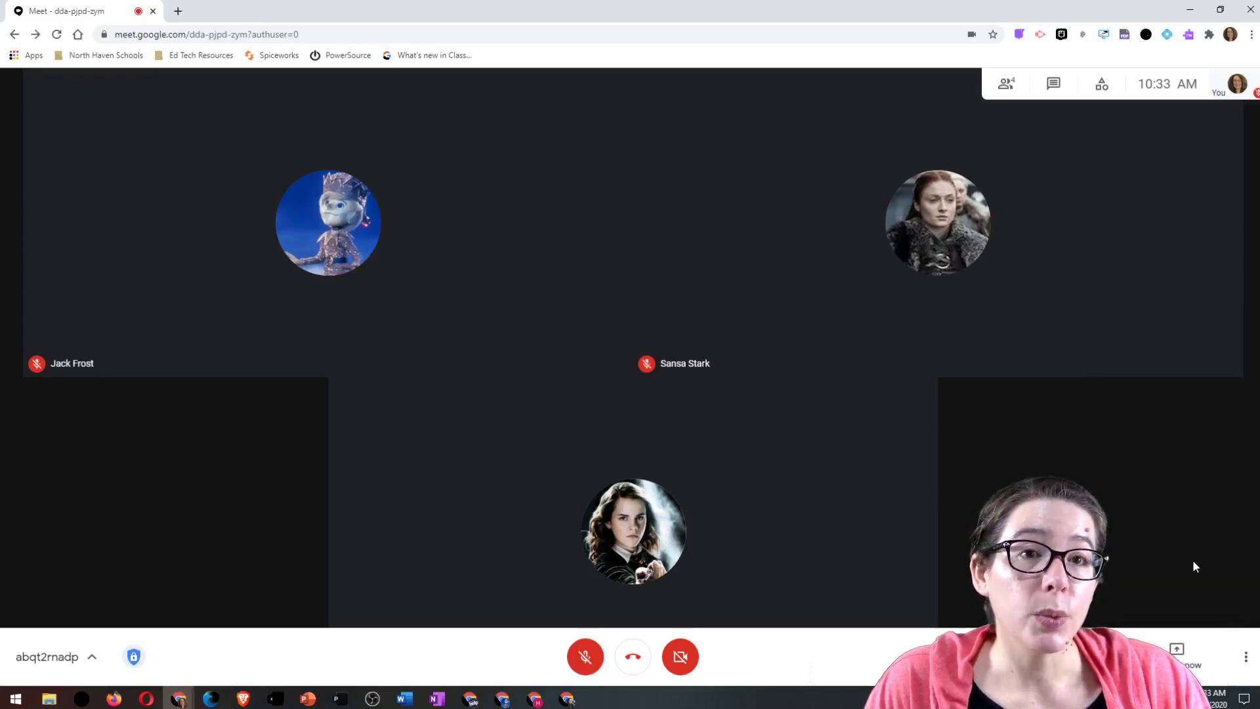
# Check the presenting choices, look through the other browser window's open tabs, and return to the meeting.
pyautogui.click(1180, 656)
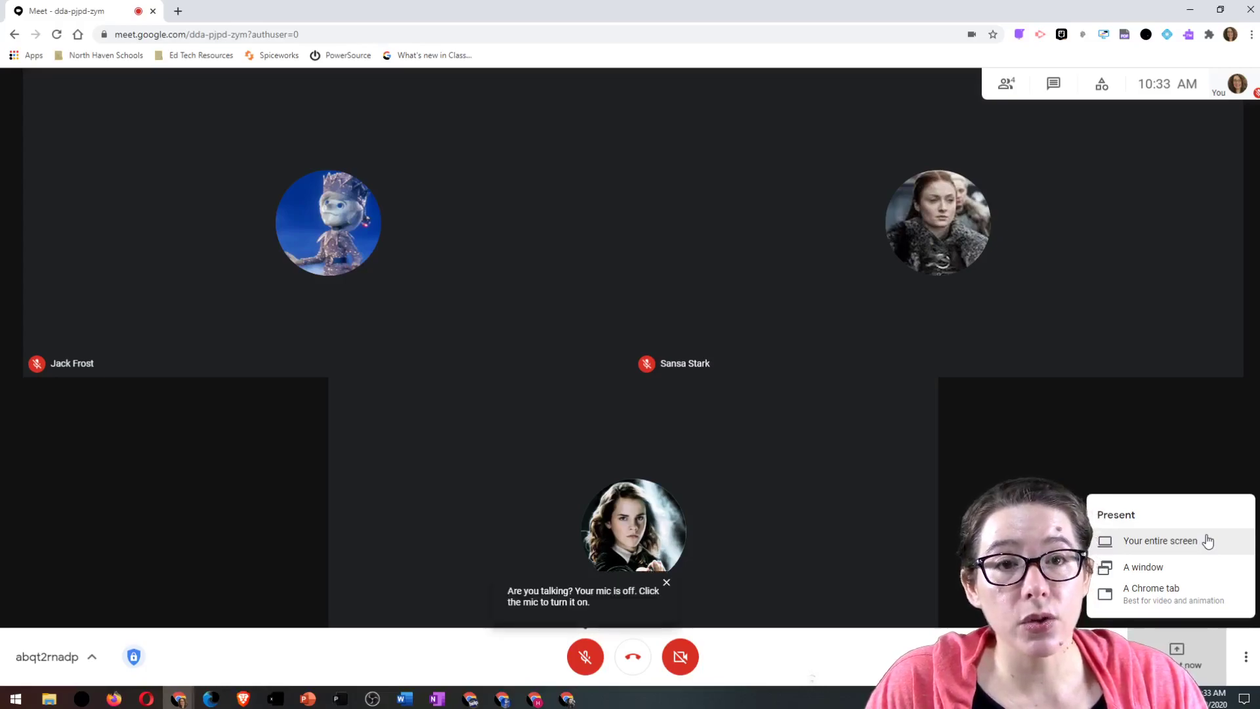
pyautogui.click(1202, 607)
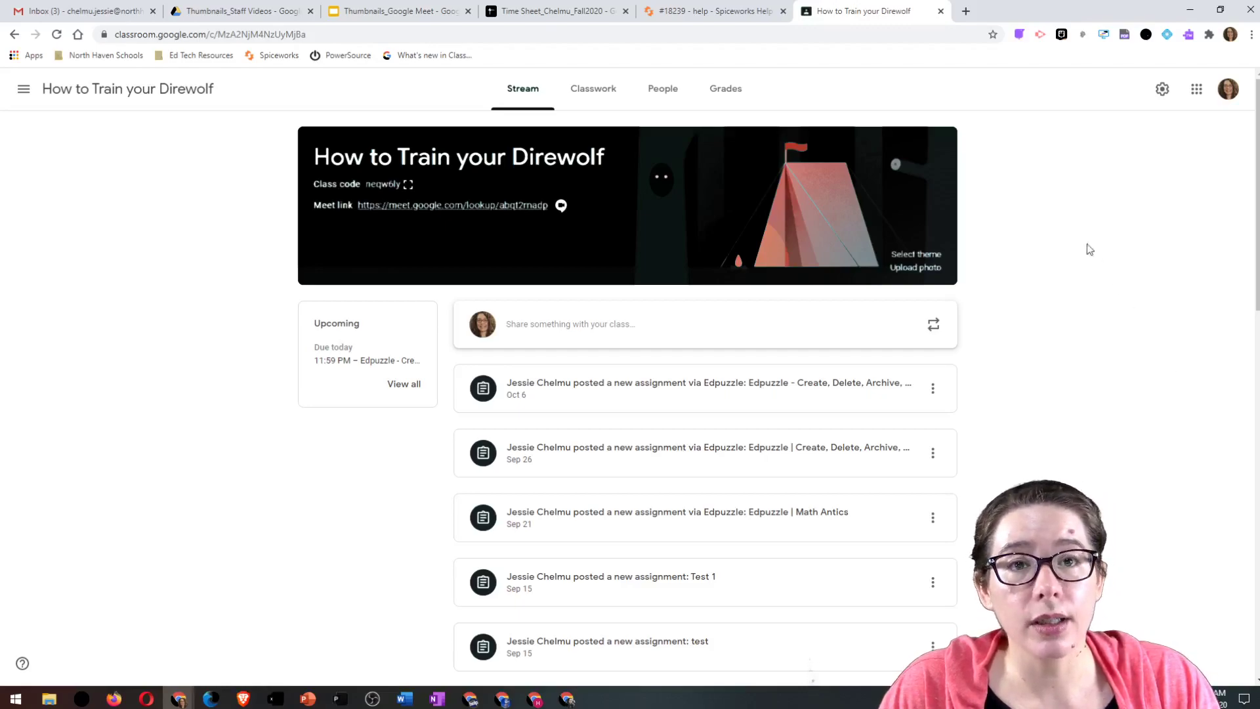
pyautogui.click(717, 13)
pyautogui.click(834, 10)
pyautogui.click(401, 13)
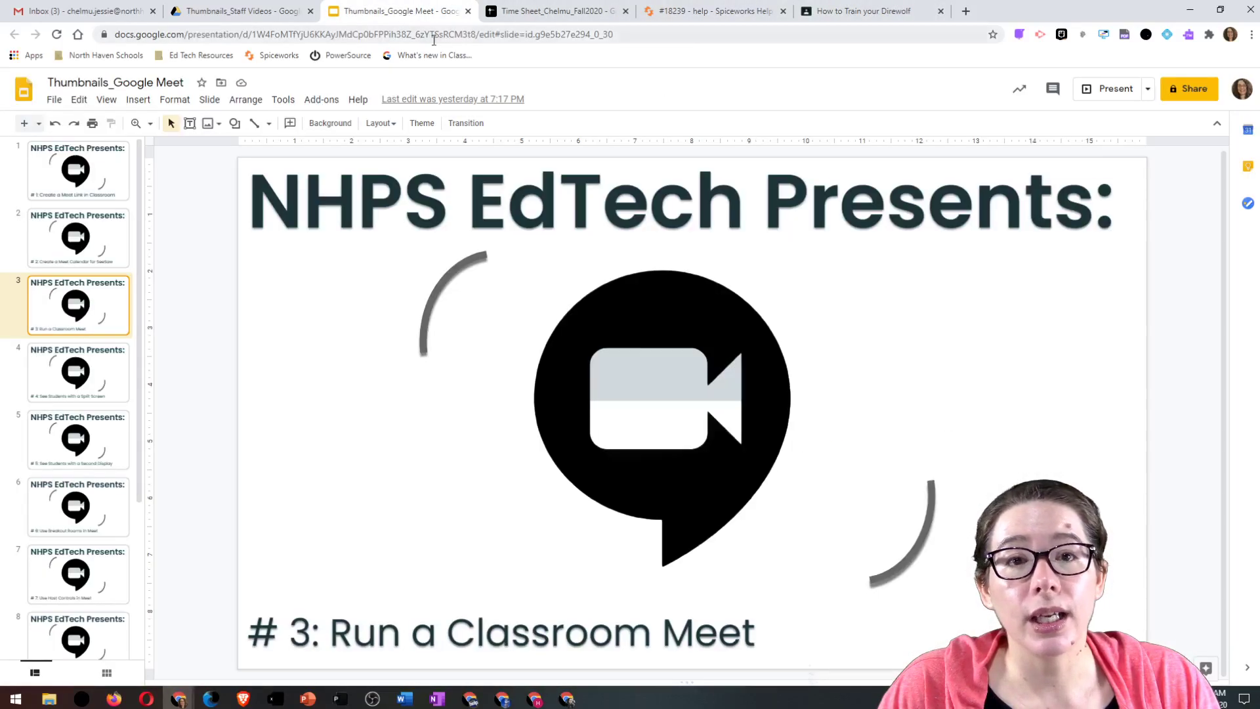
pyautogui.click(866, 12)
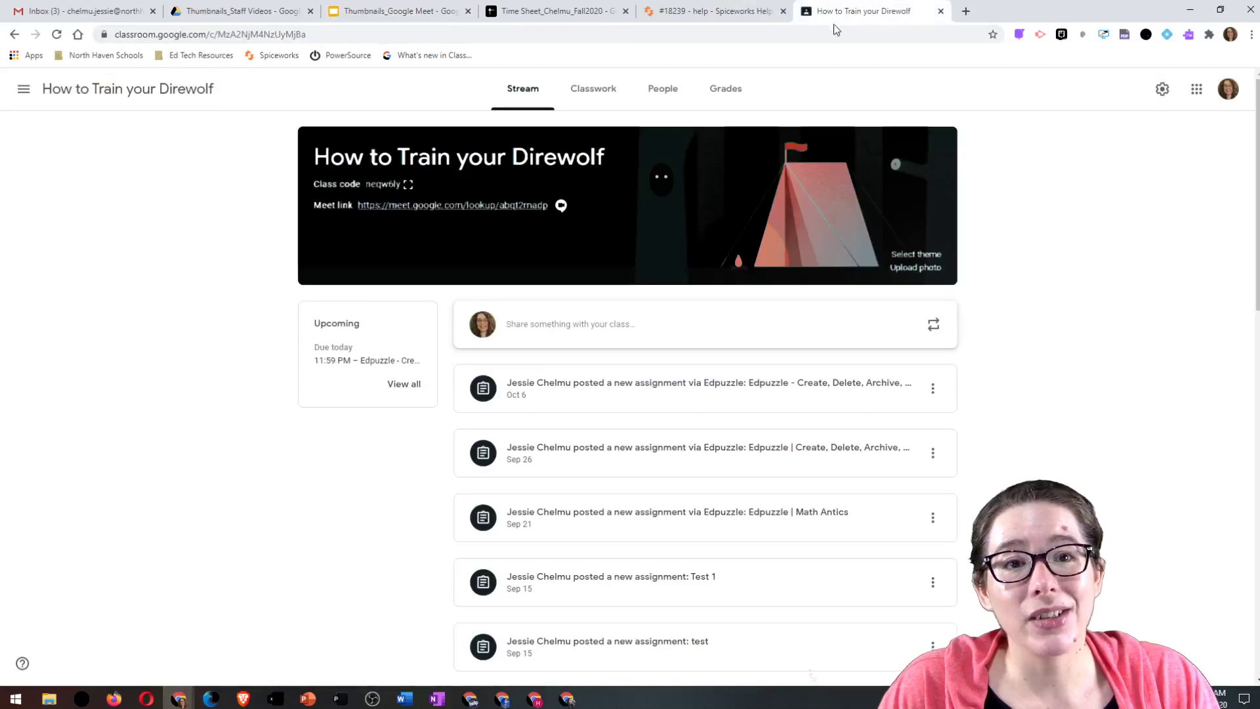
pyautogui.hotkey('alt', 'Tab')
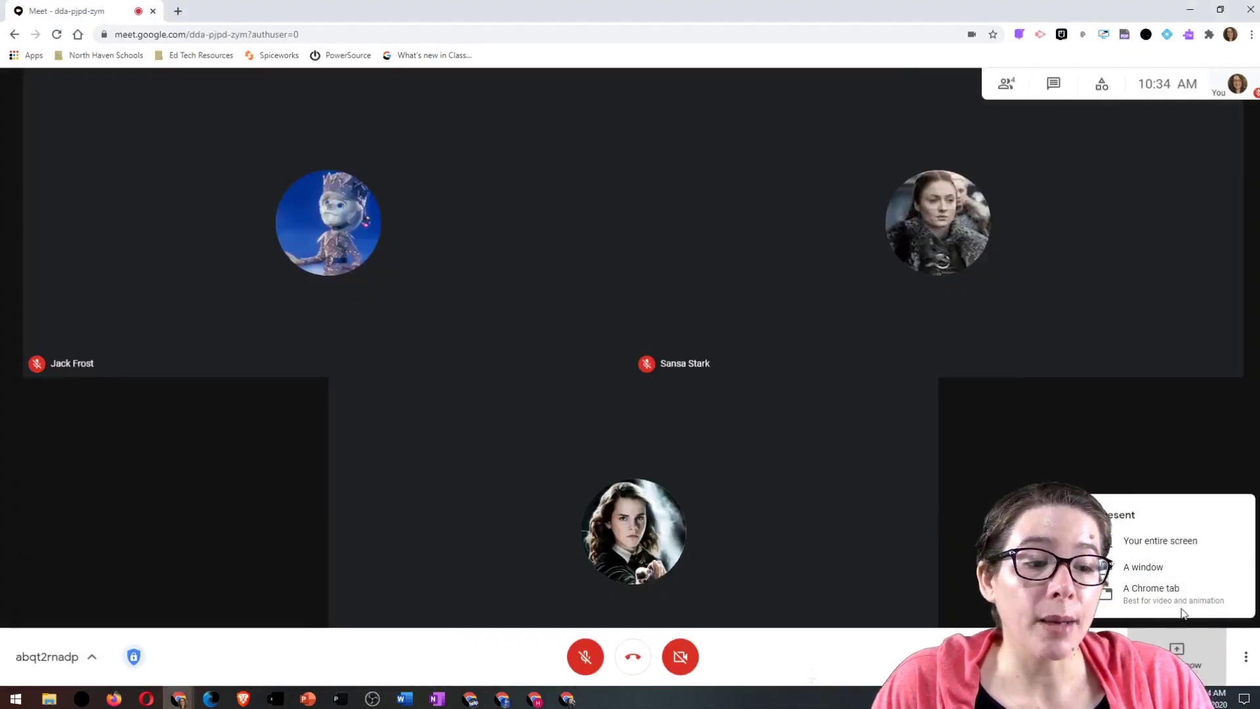
# Present the "How to Train your Direwolf" Chrome tab with its audio to the meeting.
pyautogui.click(1188, 603)
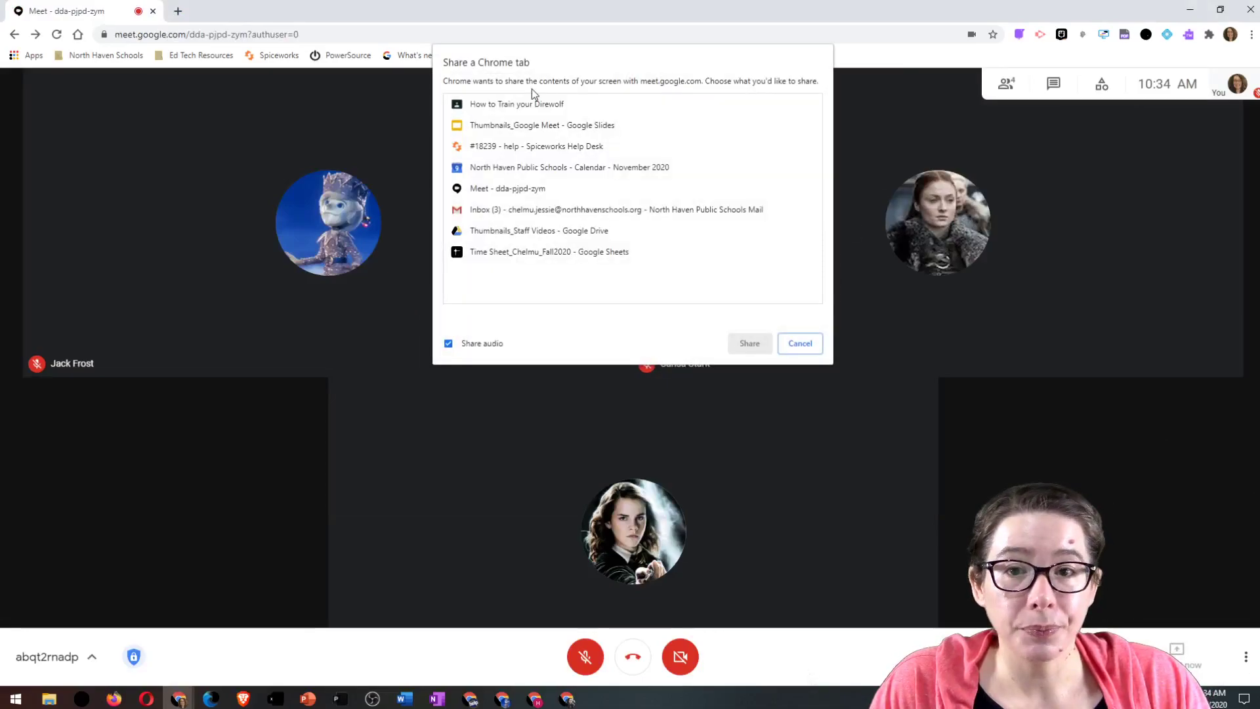
pyautogui.click(525, 105)
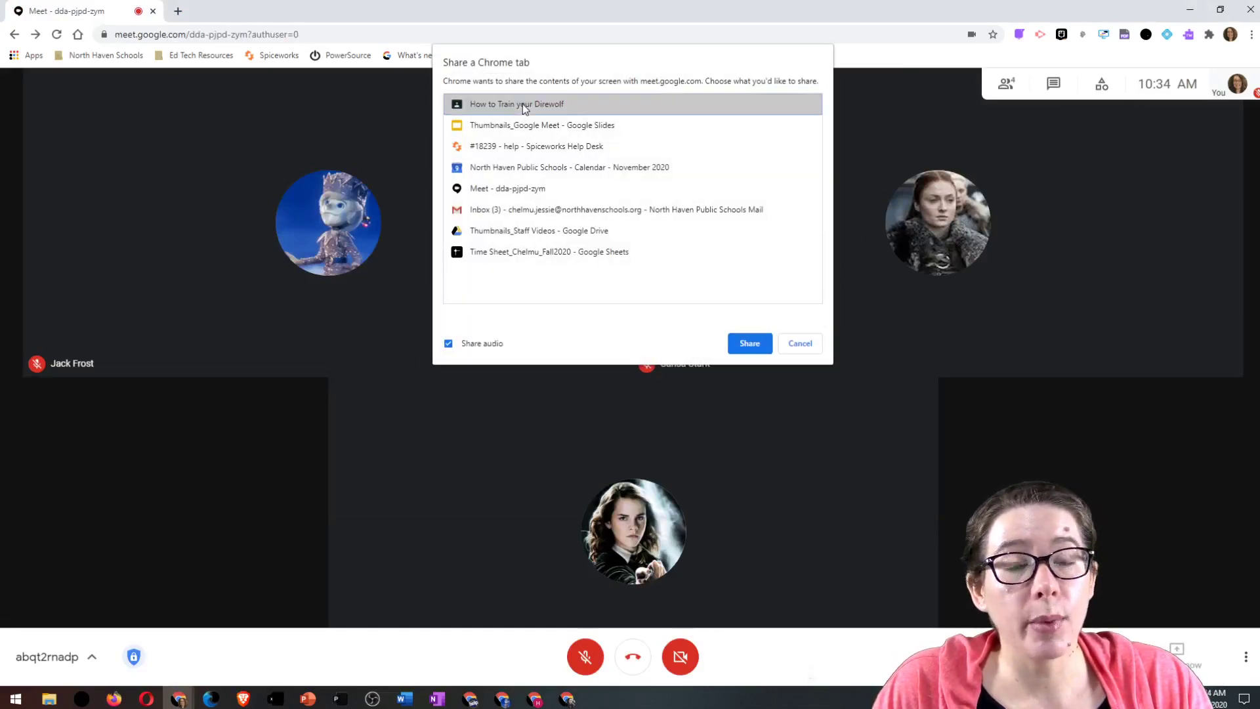
pyautogui.click(749, 343)
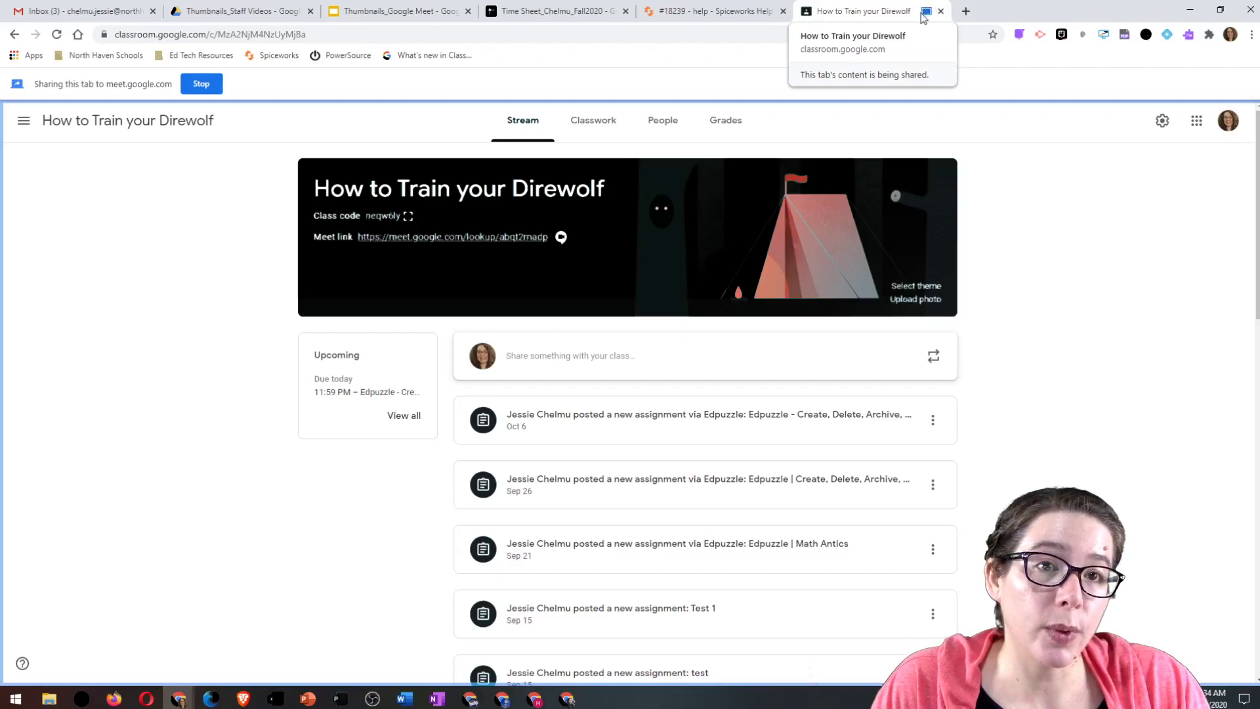
# Open a new browser tab and share it in the meeting instead of the class page.
pyautogui.click(967, 12)
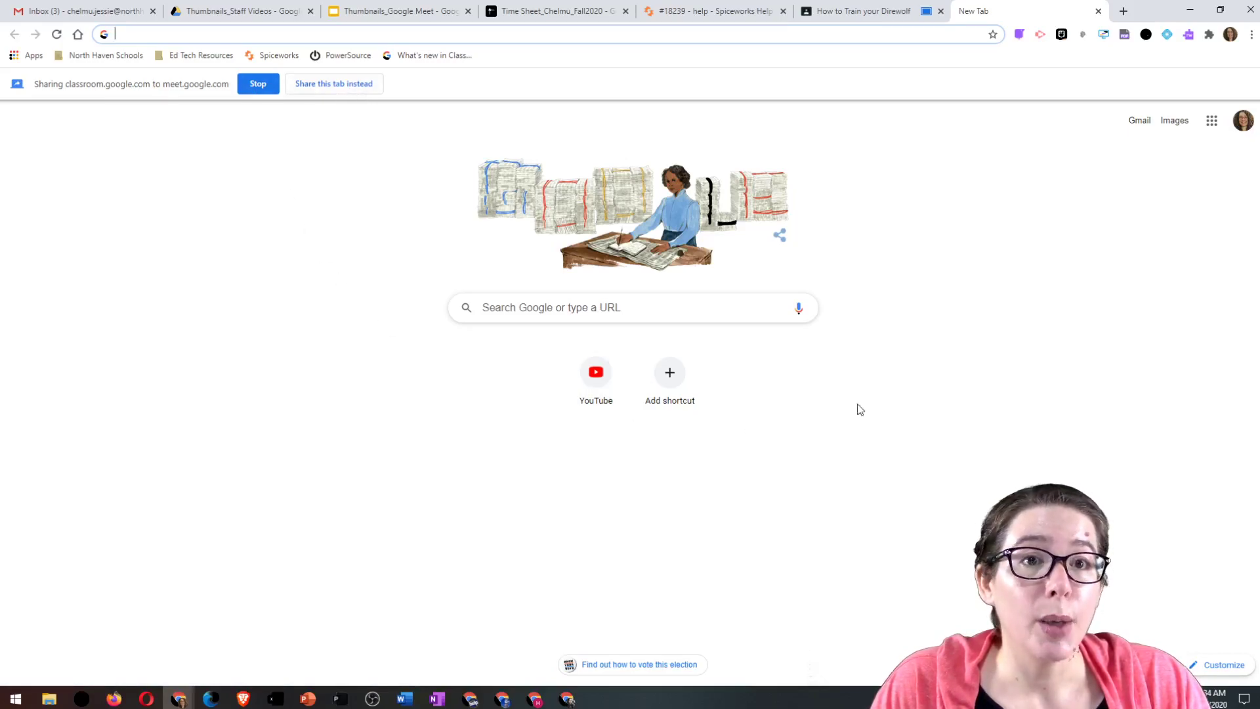
pyautogui.click(912, 14)
pyautogui.click(1018, 10)
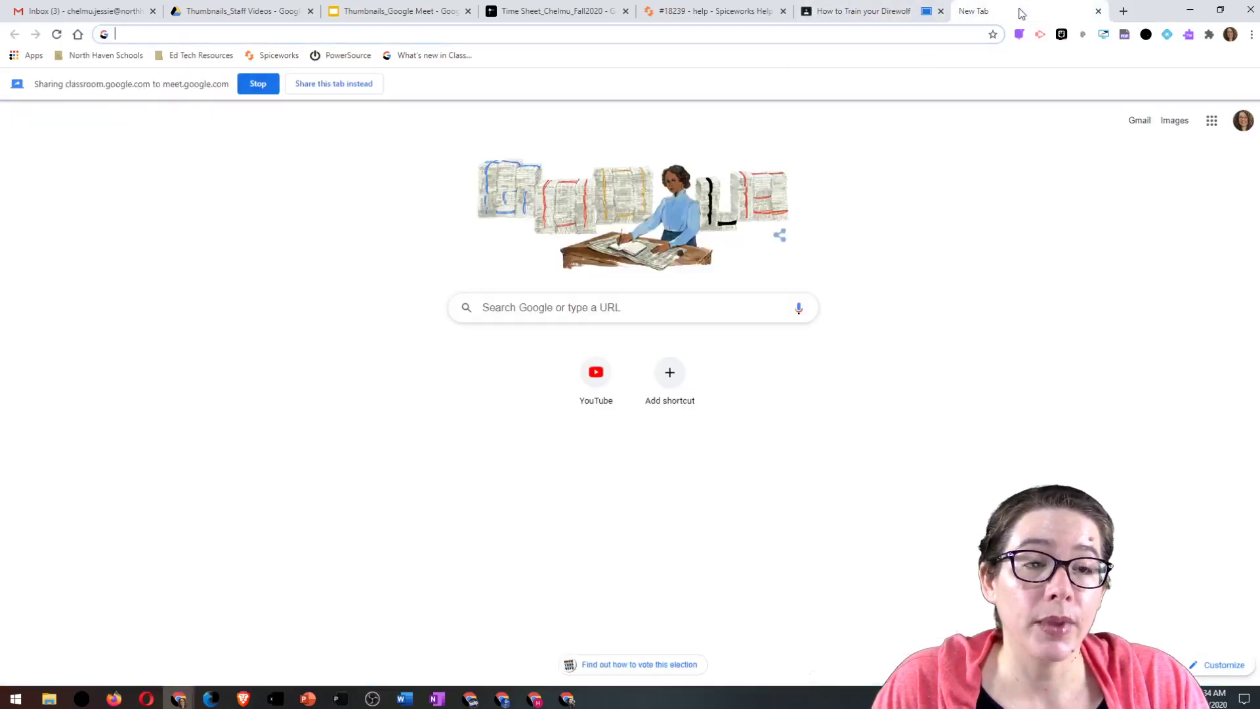
pyautogui.click(335, 85)
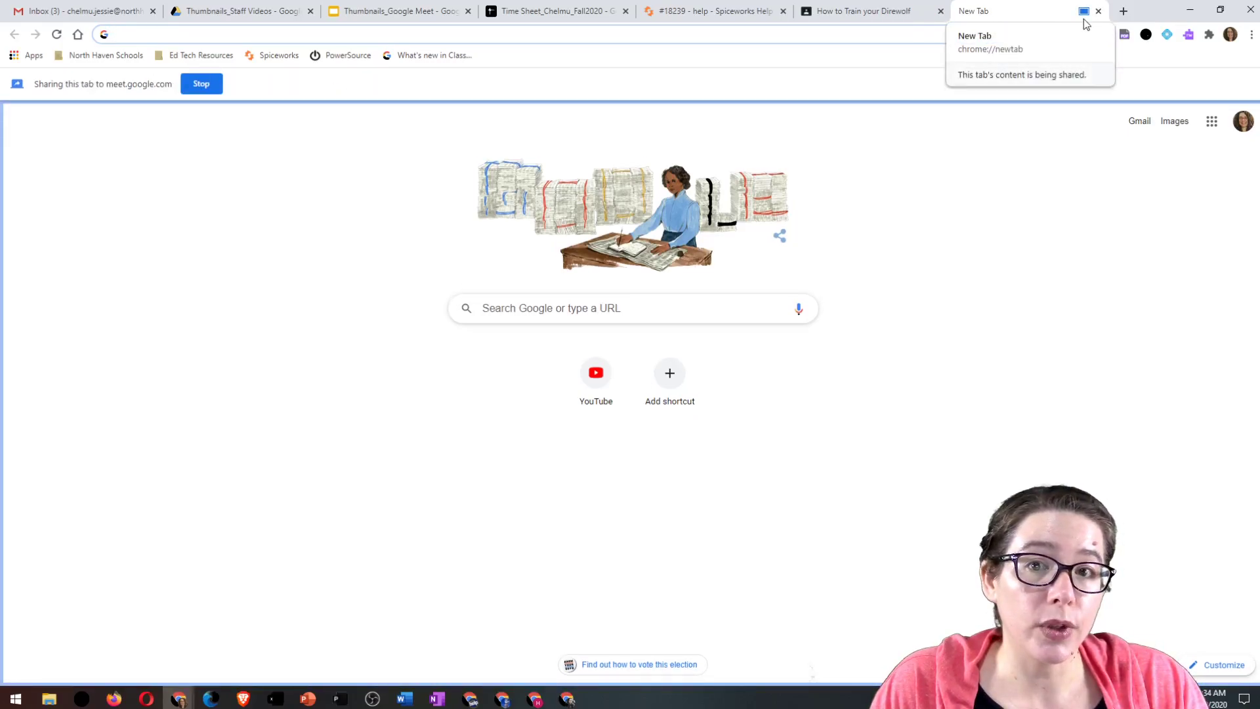
# Return to the meeting window and stop presenting the shared browser tab.
pyautogui.hotkey('alt', 'Tab')
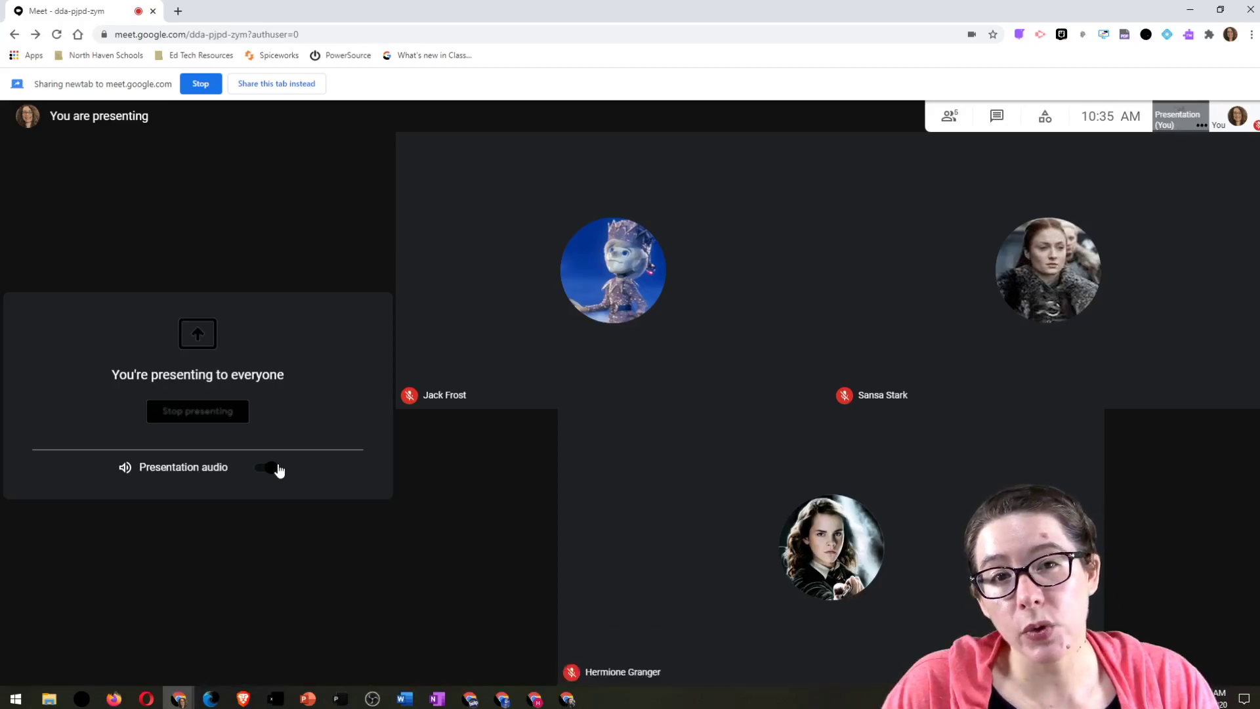
pyautogui.moveTo(1245, 647)
pyautogui.click(1176, 649)
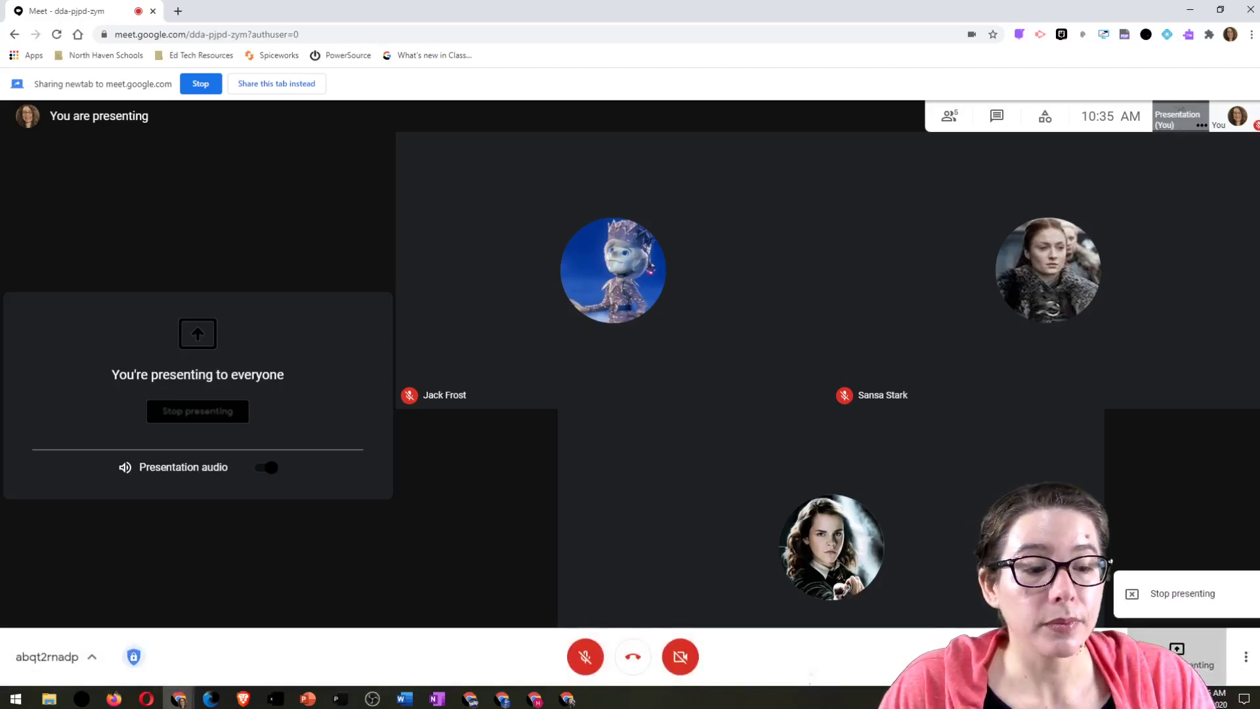
pyautogui.click(1171, 597)
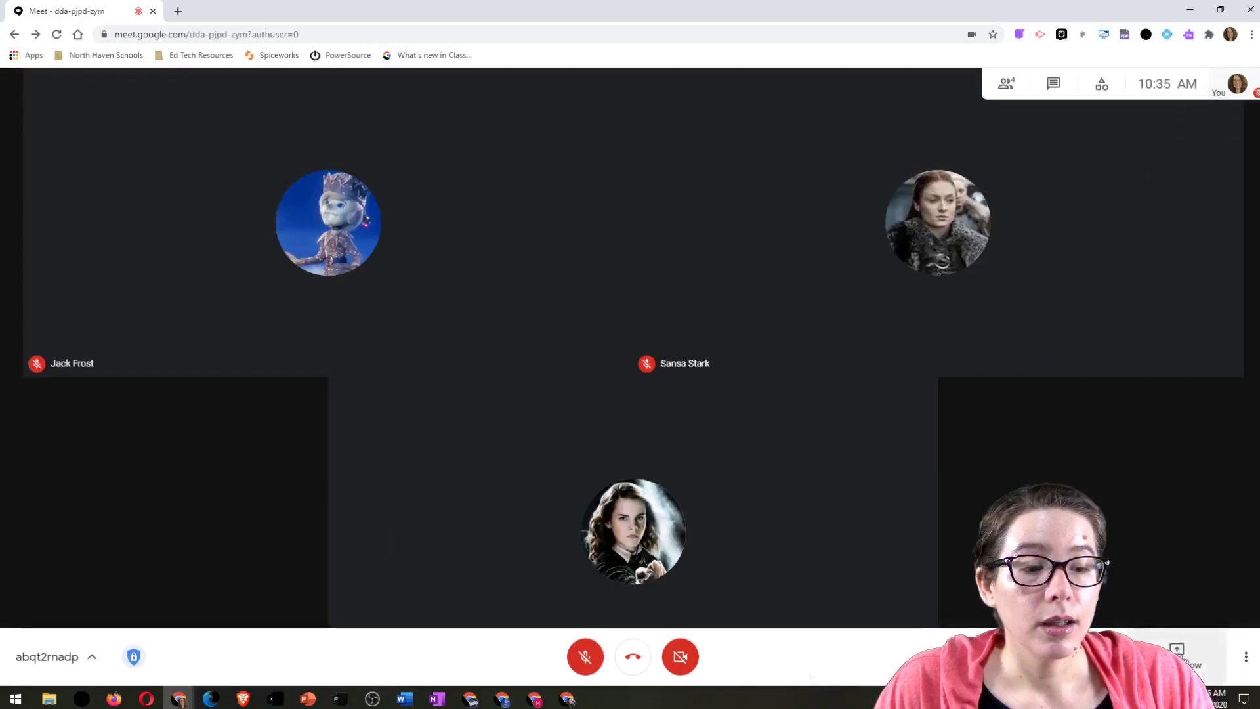
# Present the "New Tab" Chrome window to the meeting, switch to that window and hide its sharing notice.
pyautogui.click(1182, 657)
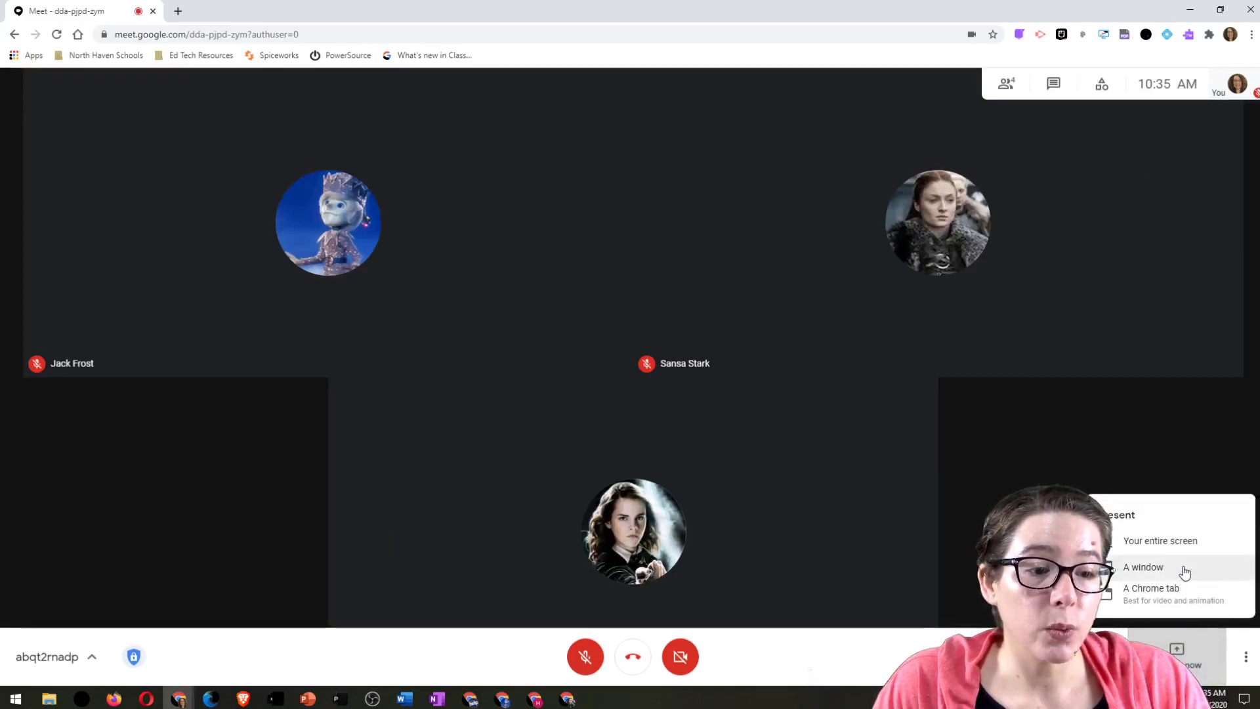
pyautogui.click(1183, 569)
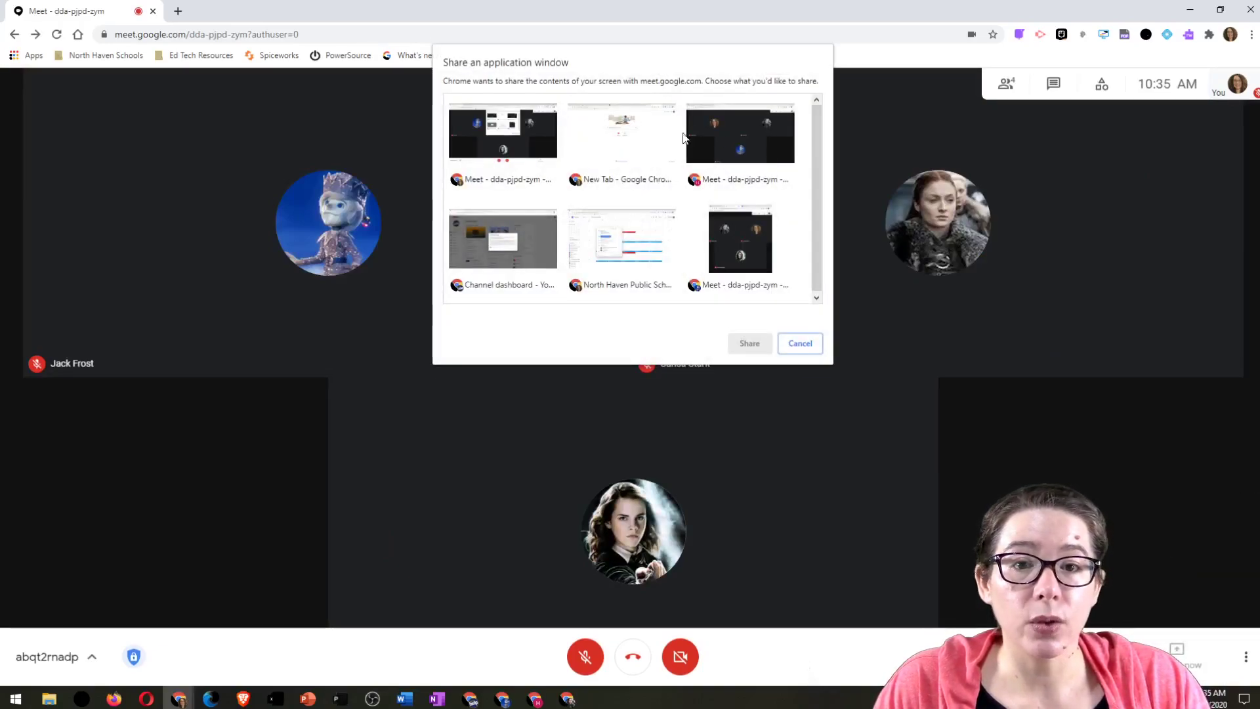
pyautogui.click(640, 142)
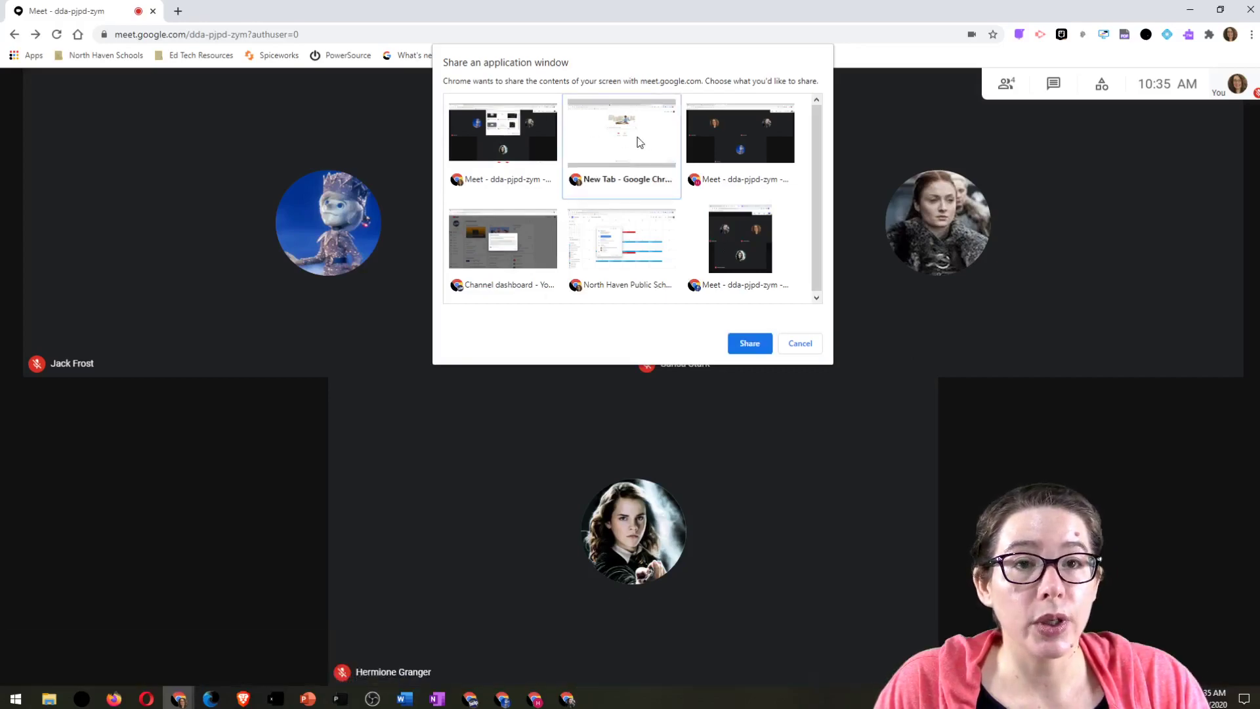
pyautogui.click(748, 343)
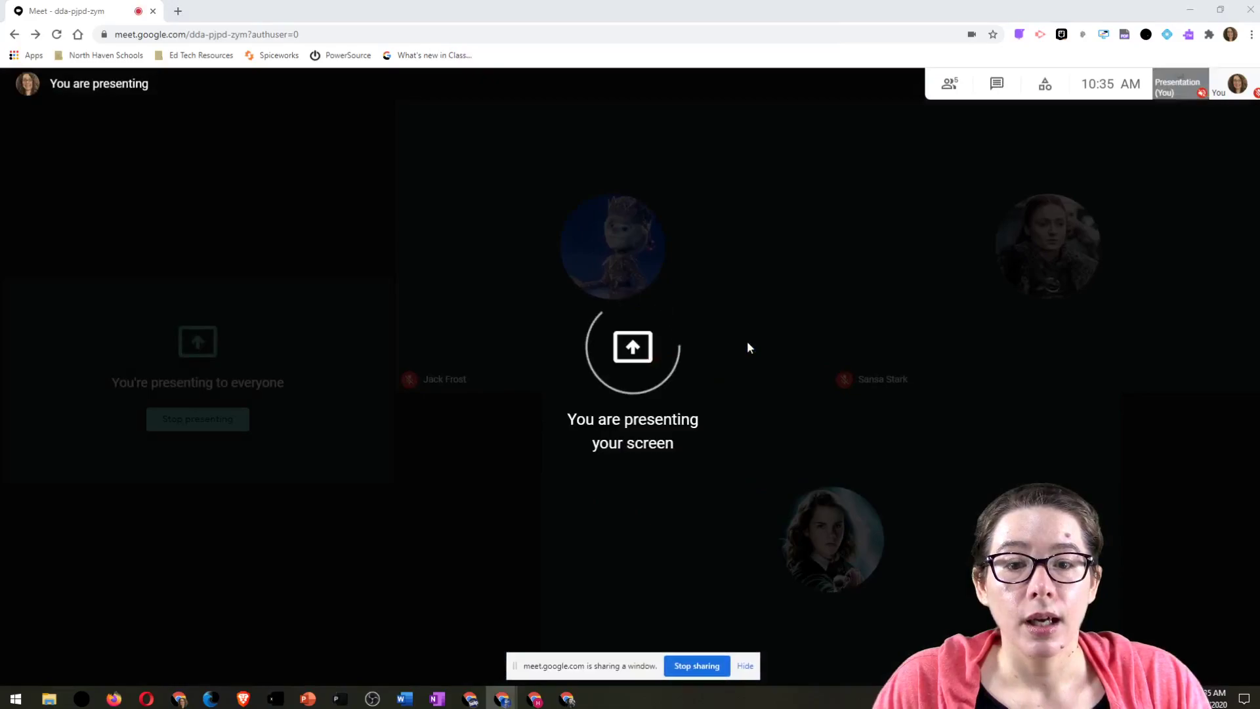
pyautogui.hotkey('alt', 'Tab')
pyautogui.hotkey('alt', 'Tab')
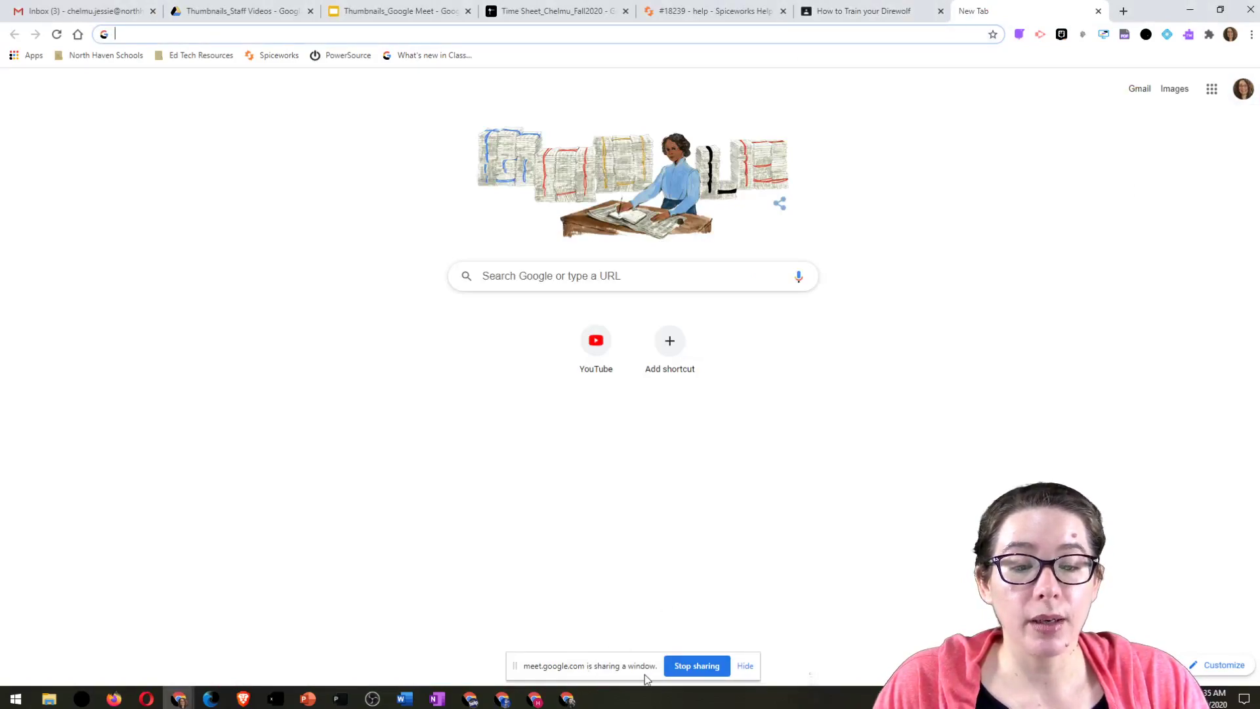
pyautogui.click(745, 666)
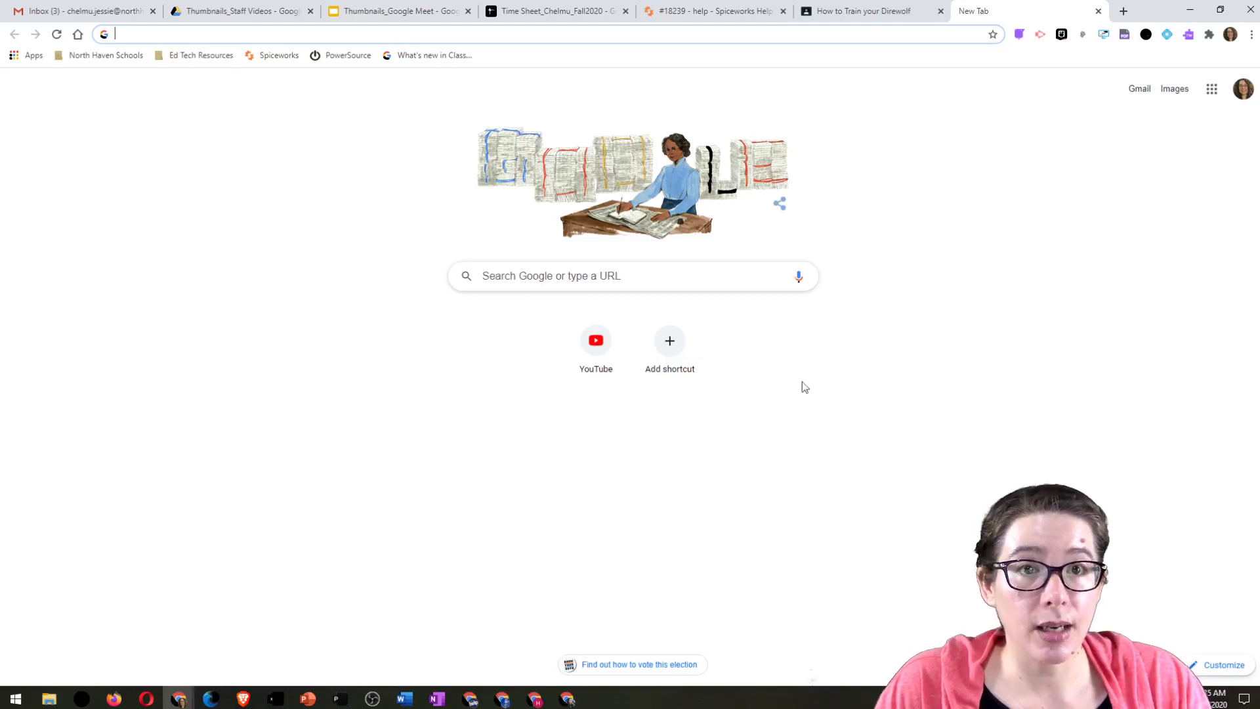
# Show the class page and the Google Meet thumbnails slides in the shared window, then stop presenting from the meeting.
pyautogui.click(873, 11)
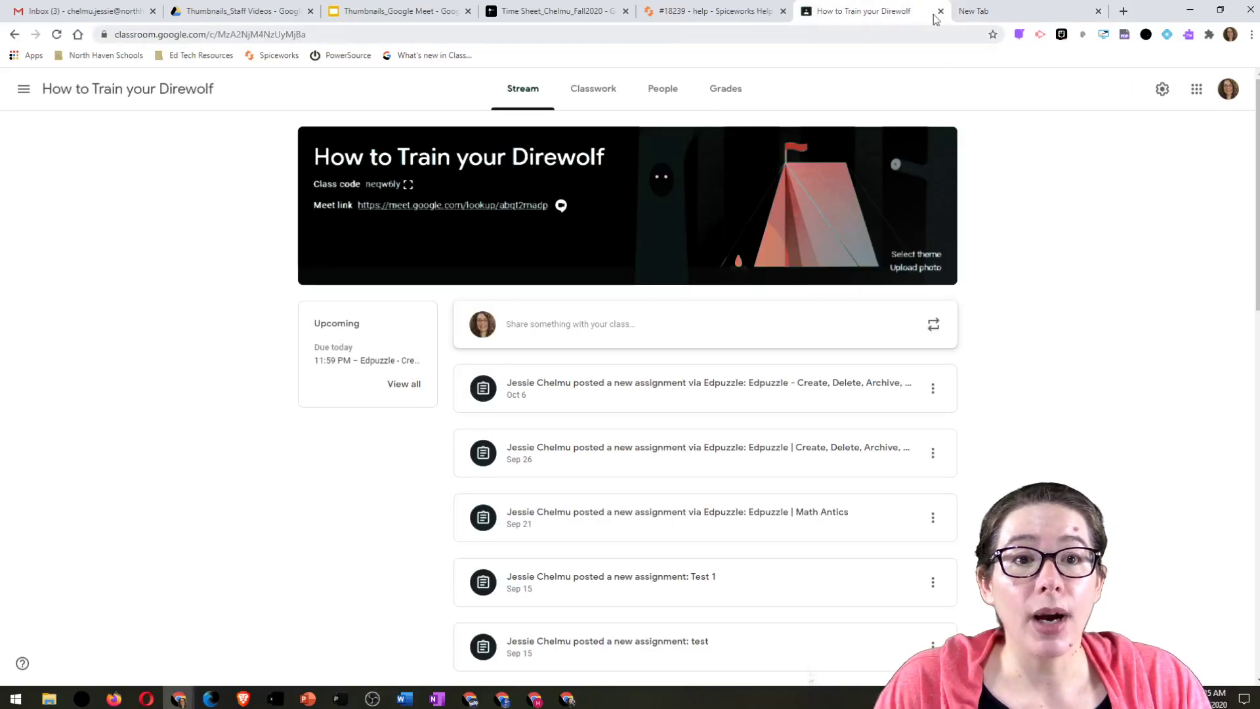
pyautogui.click(948, 15)
pyautogui.click(374, 13)
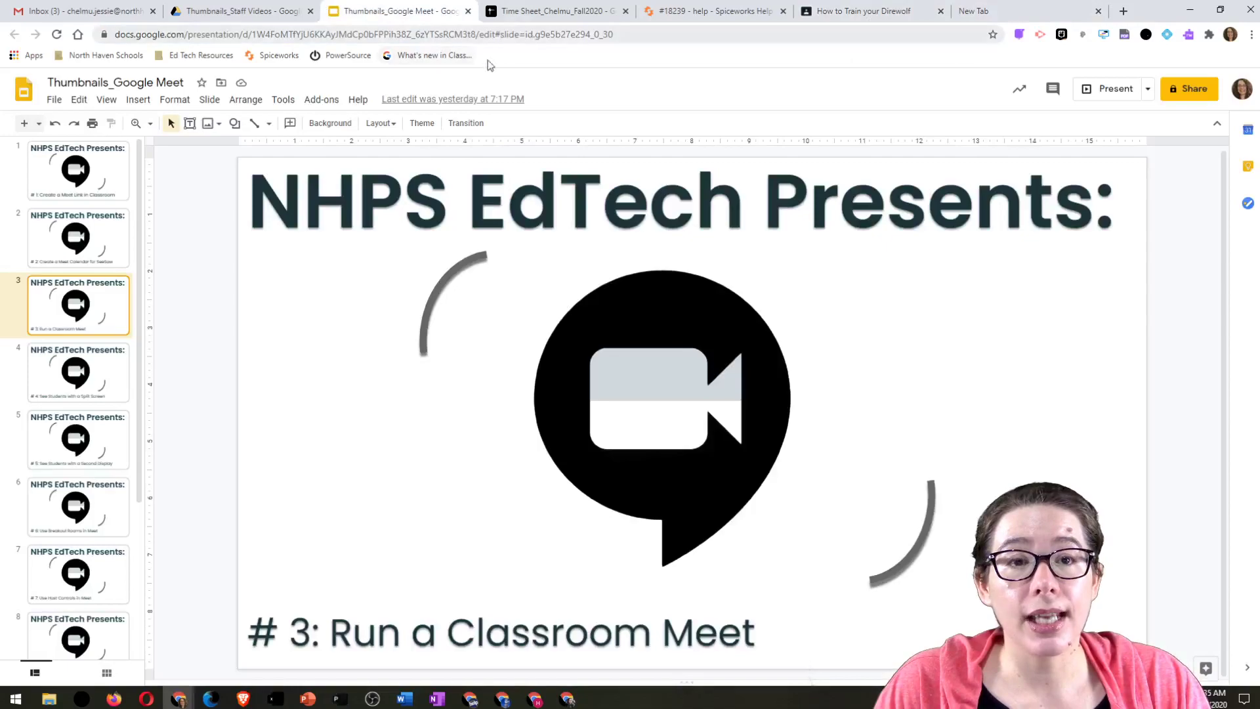
pyautogui.click(886, 12)
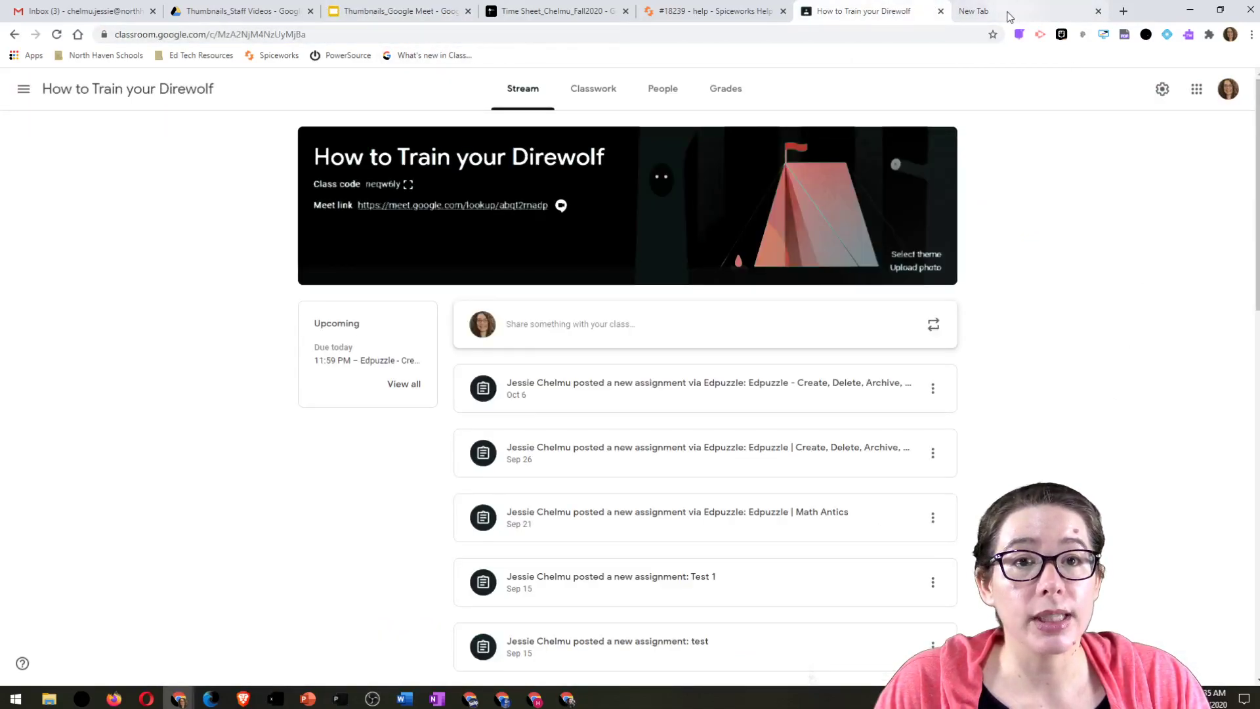
pyautogui.click(978, 12)
pyautogui.hotkey('alt', 'Tab')
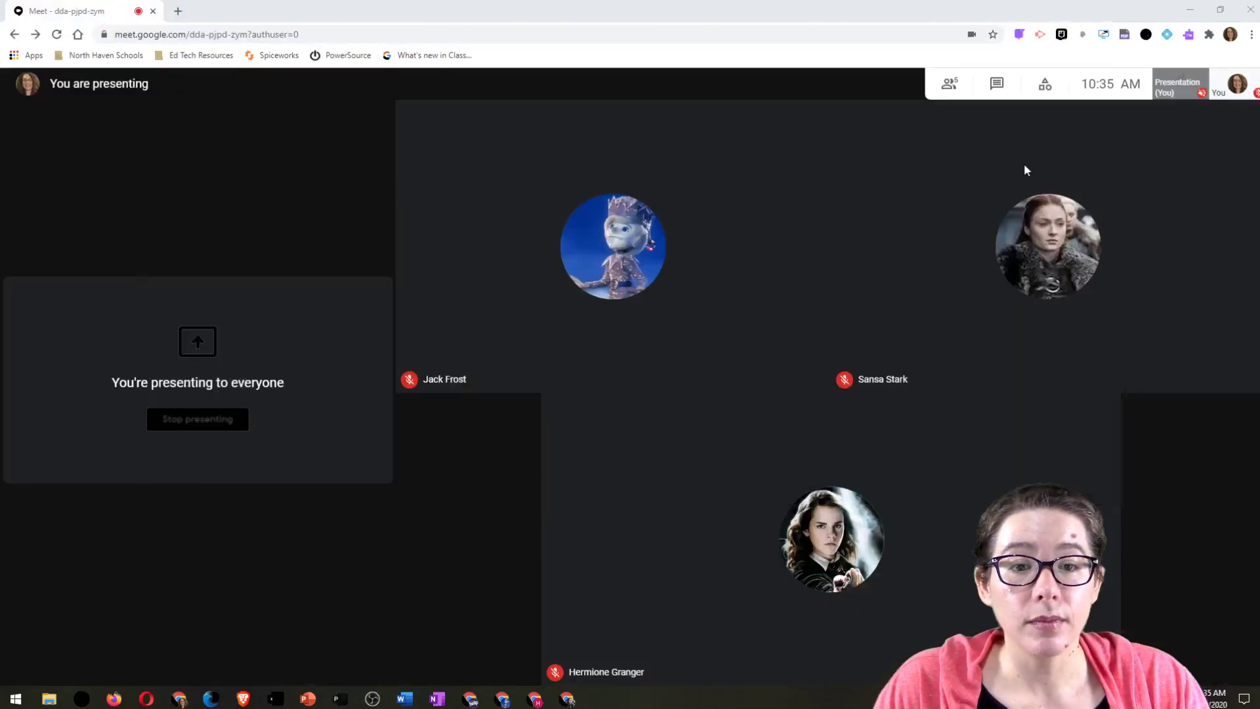
pyautogui.moveTo(1153, 456)
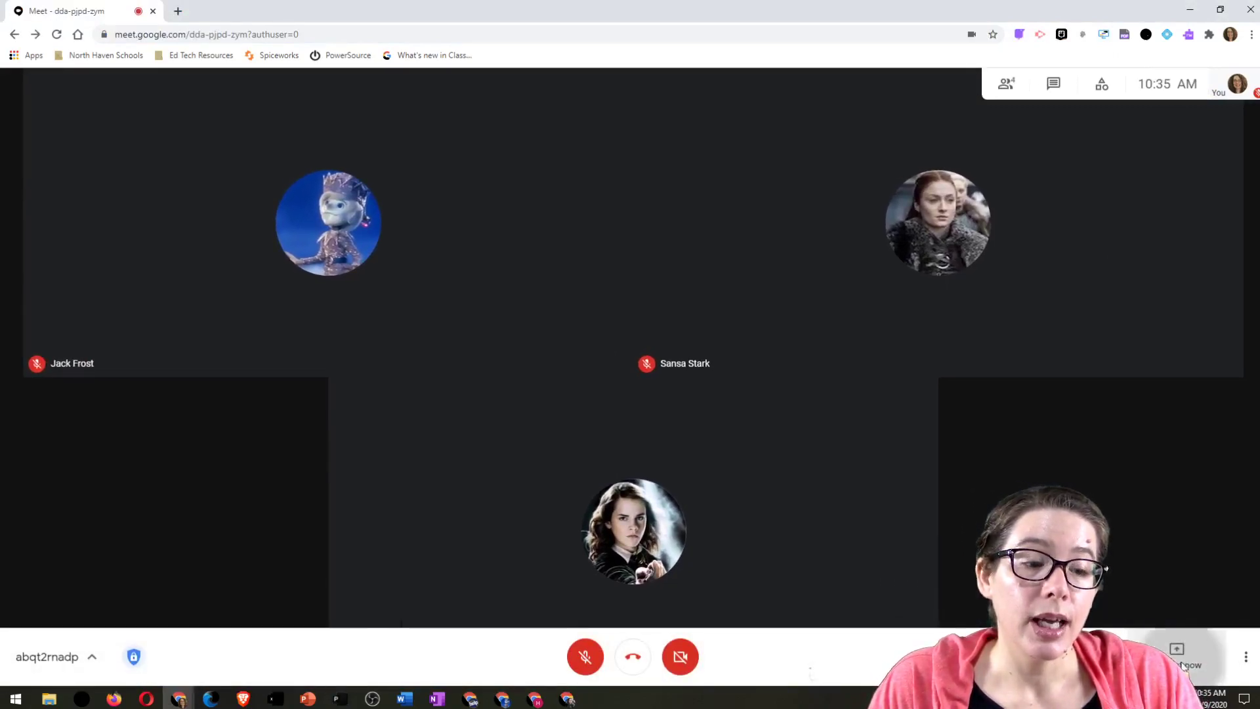
# Present the entire Screen 1 to the meeting.
pyautogui.click(1176, 653)
pyautogui.click(1169, 542)
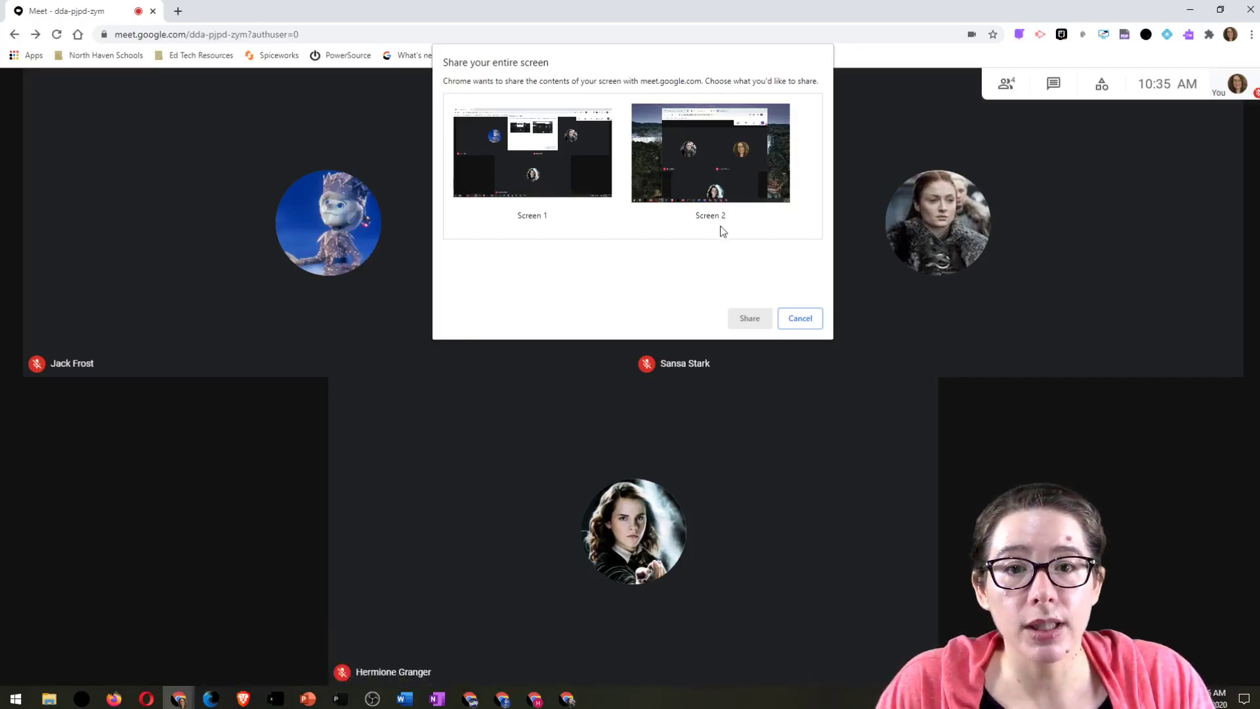
pyautogui.click(542, 142)
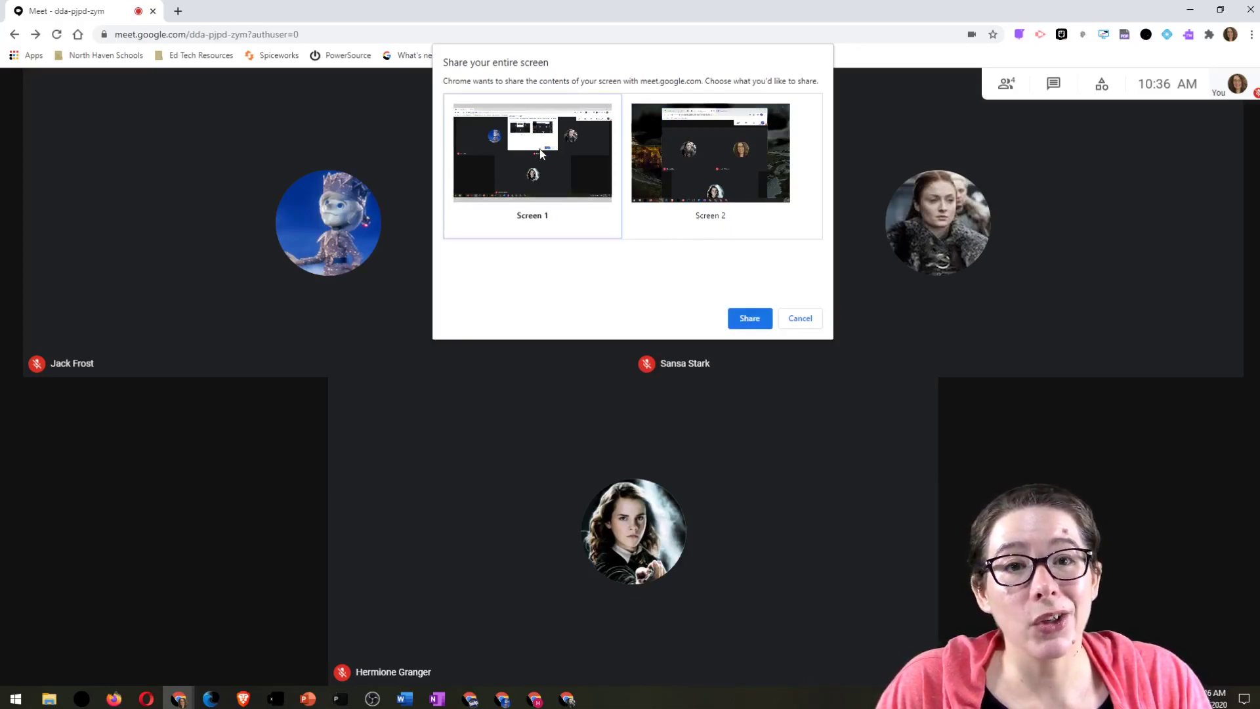
pyautogui.click(764, 325)
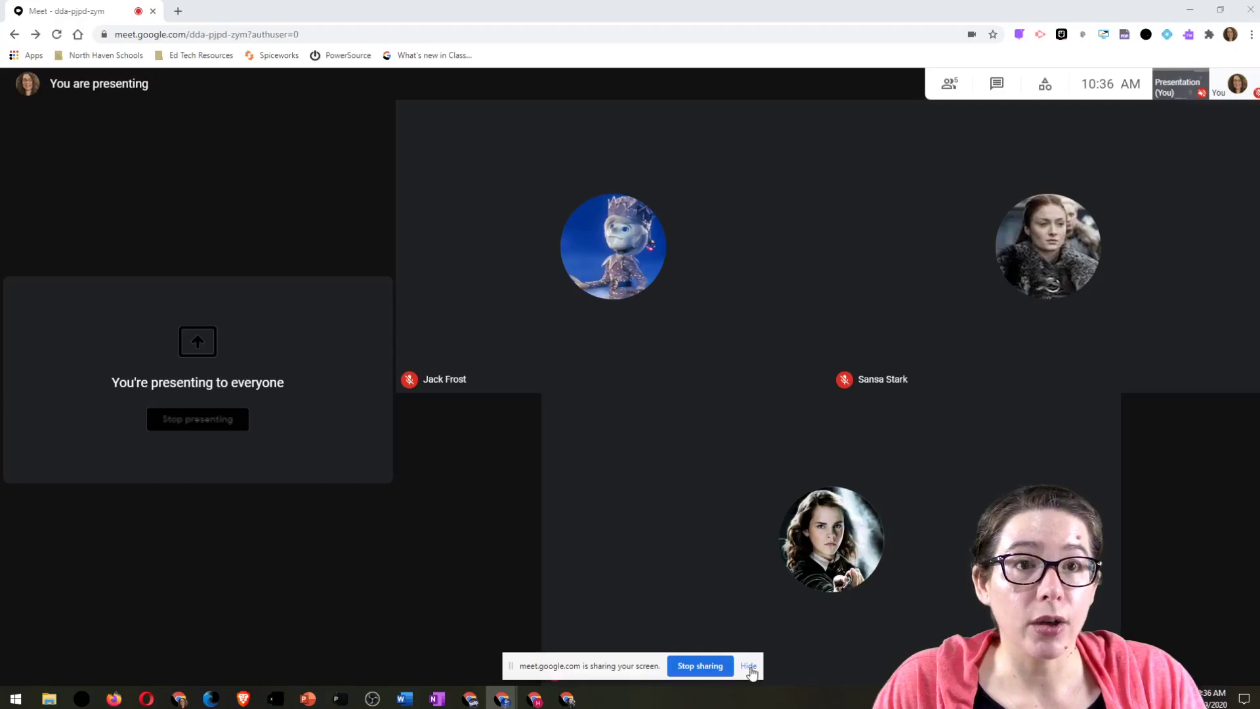
# Stop sharing the entire screen and leave the meeting.
pyautogui.click(715, 672)
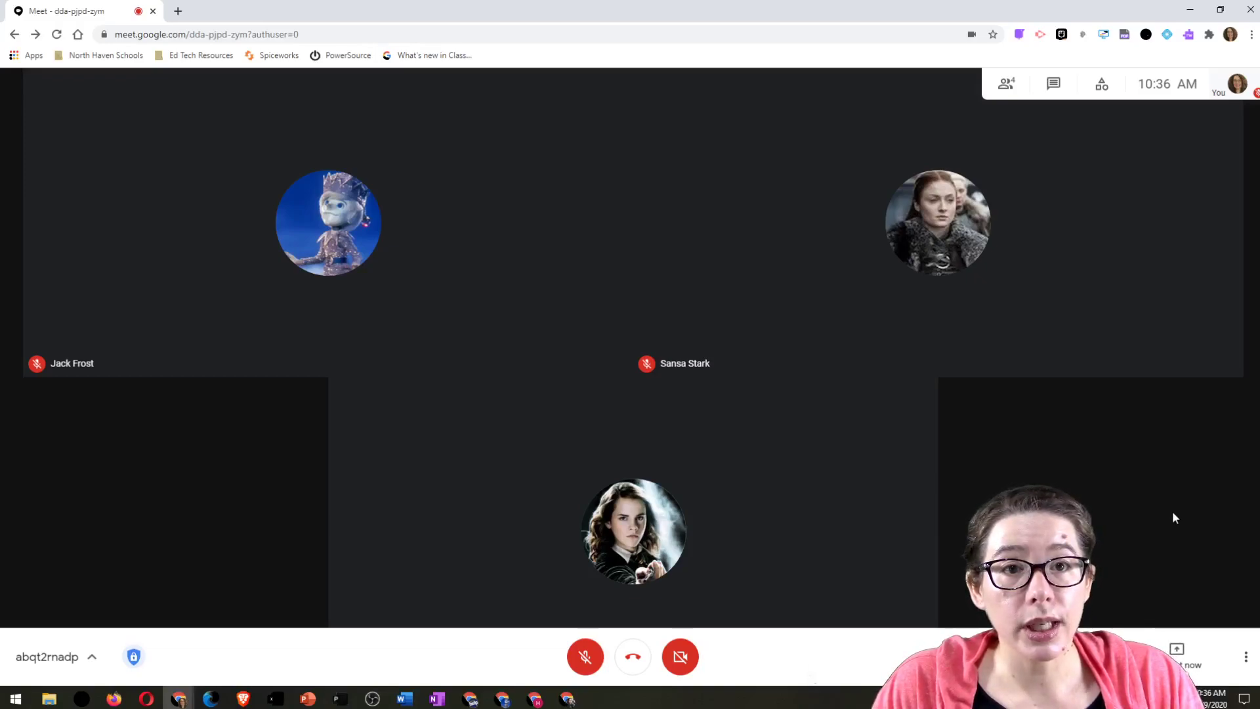
pyautogui.moveTo(728, 575)
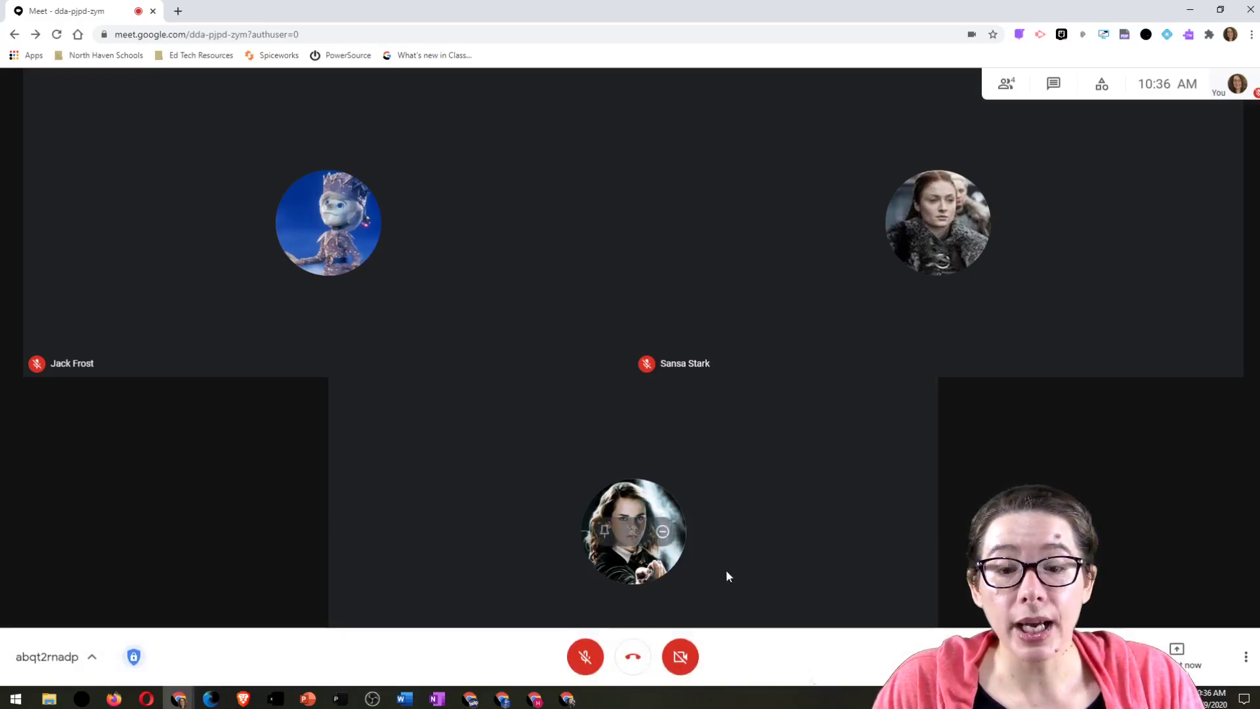
pyautogui.click(633, 657)
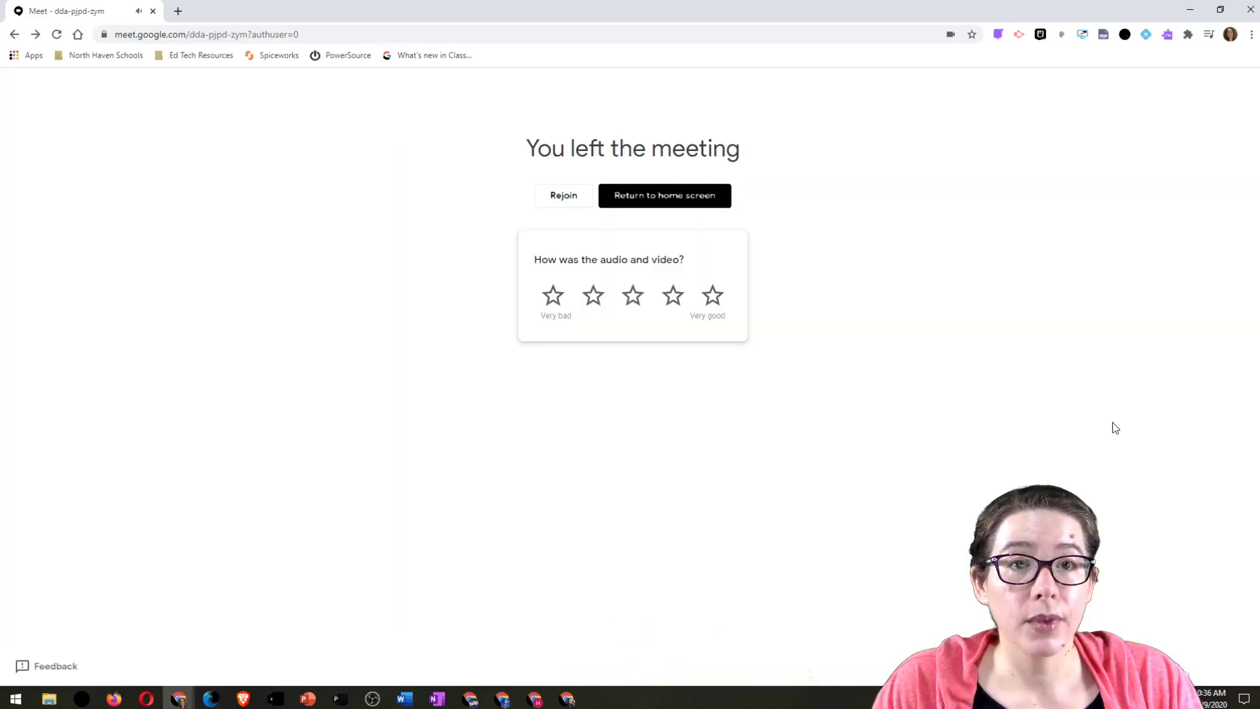